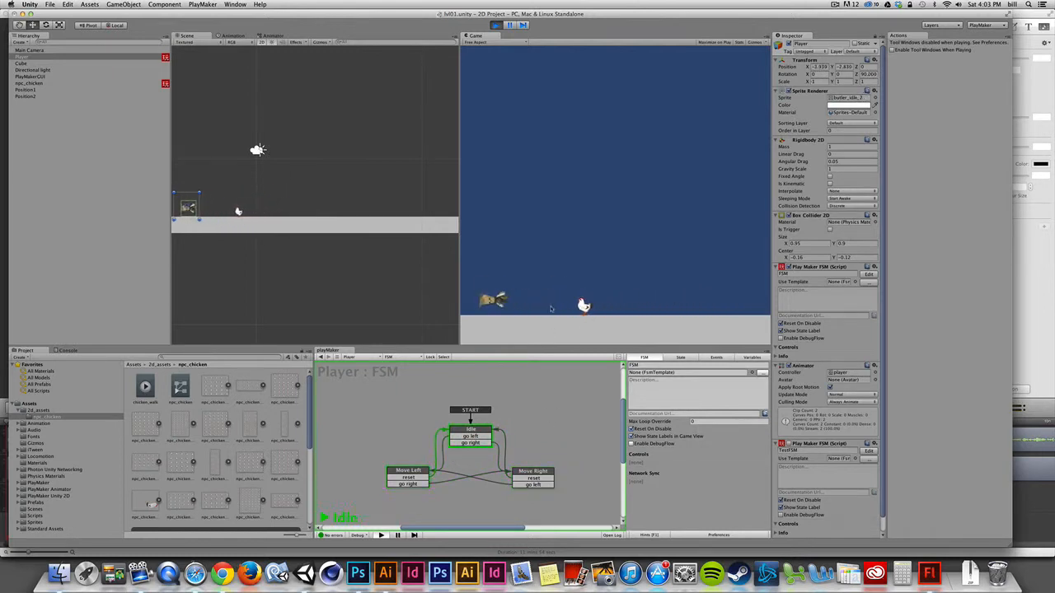
Step: Enable Fixed Angle on the Player's Rigidbody 2D, then run and stop the game to test it
key(super+p)
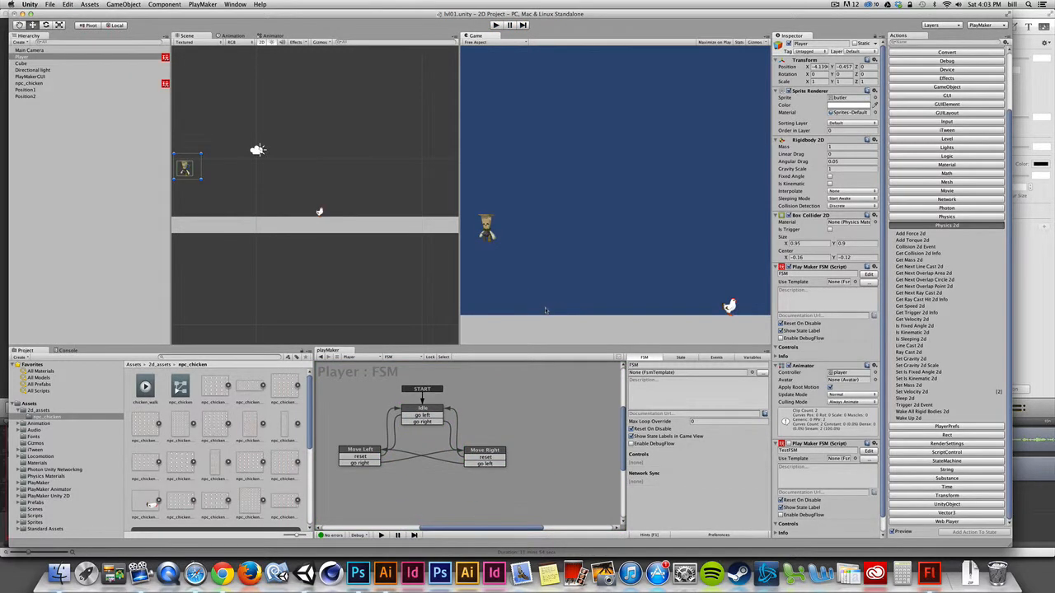
click(21, 57)
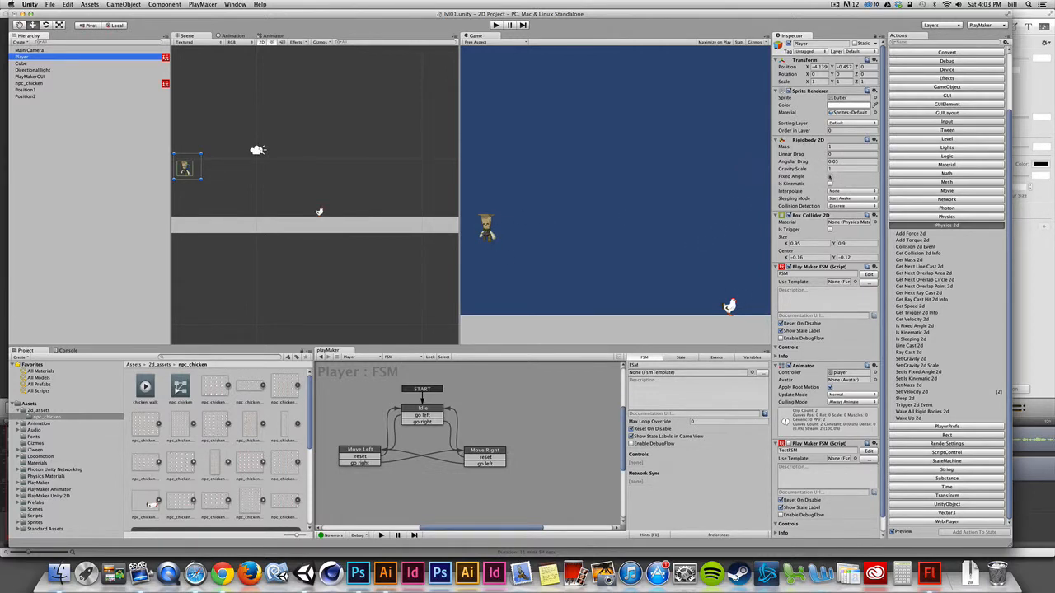
click(829, 177)
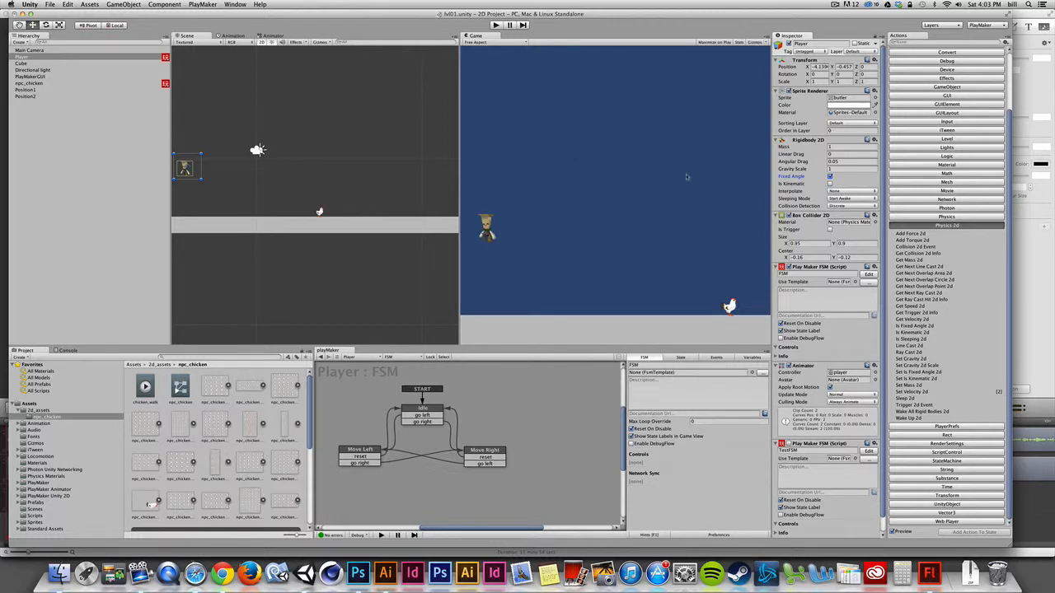
click(495, 24)
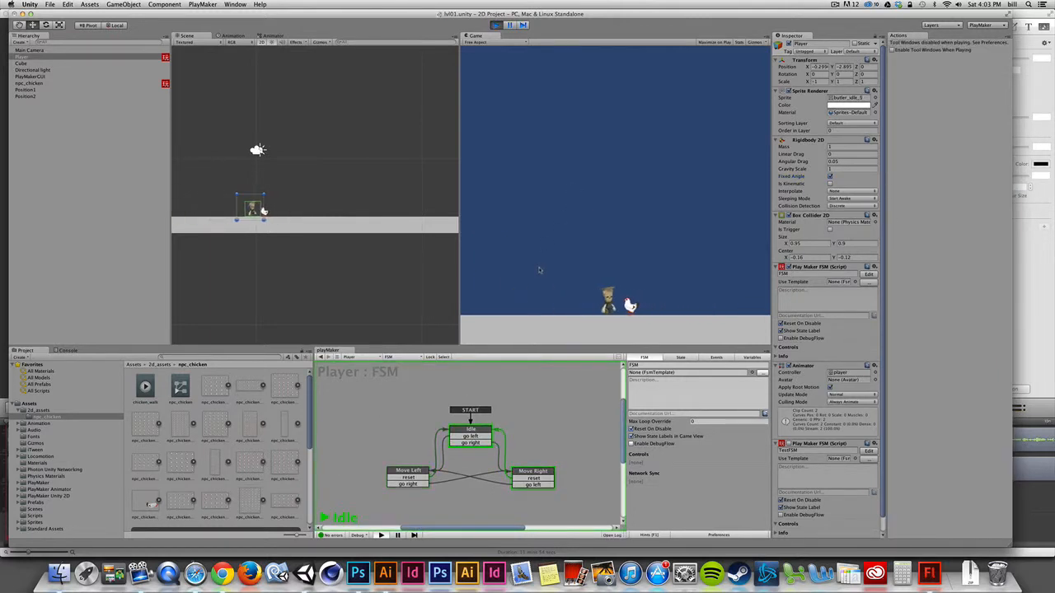
click(496, 25)
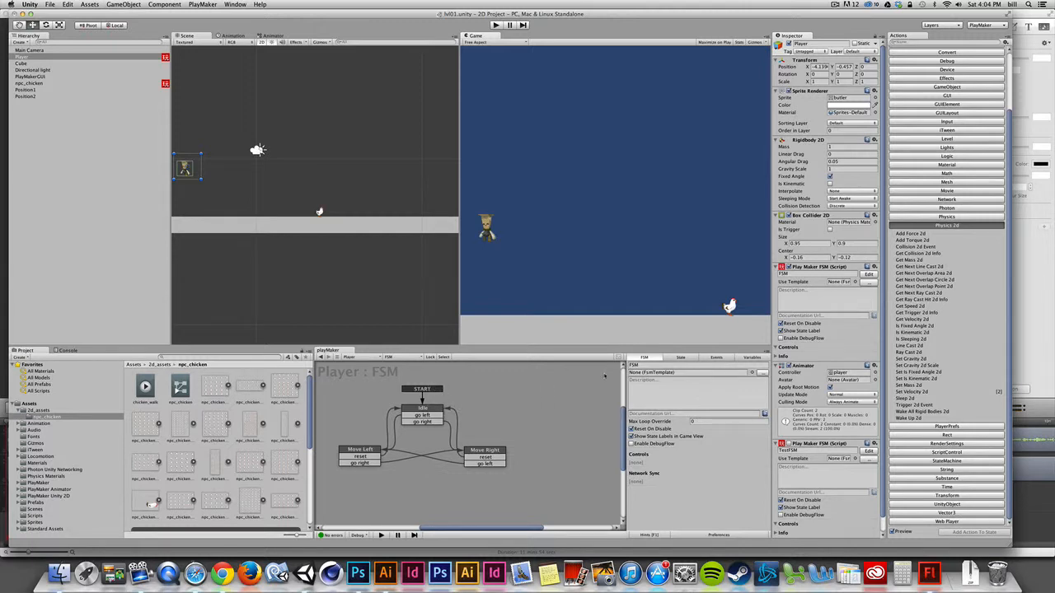
Step: Rename the Player's existing FSM to FSM Player Left&Right
click(677, 358)
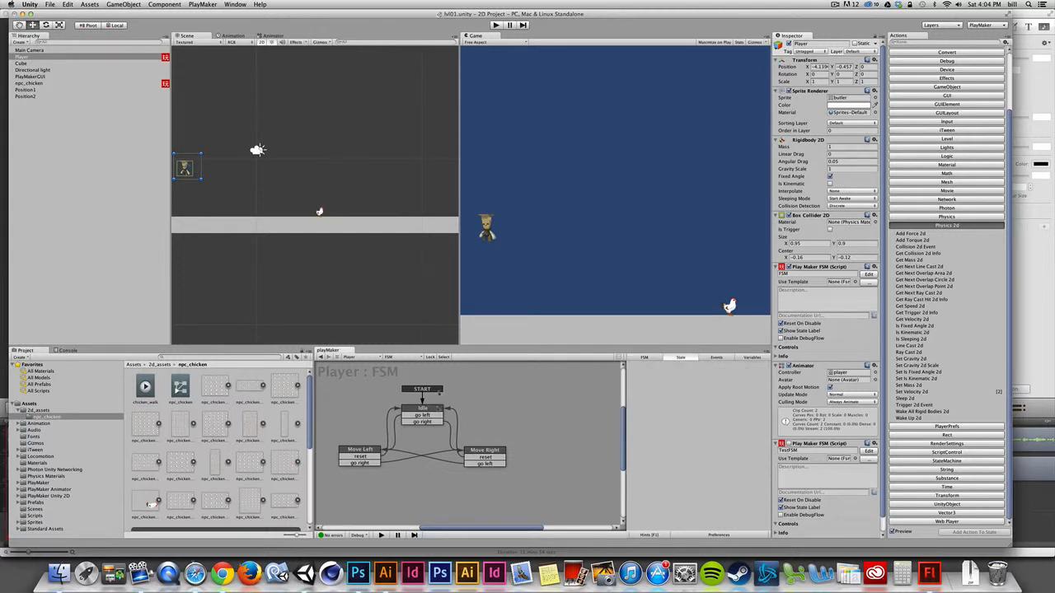
click(24, 56)
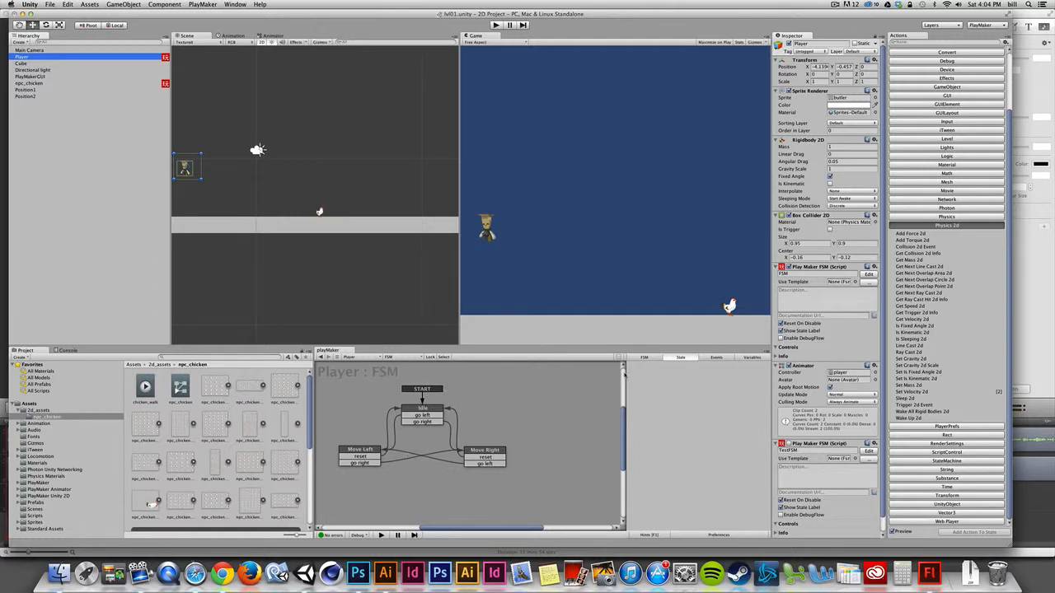
click(645, 359)
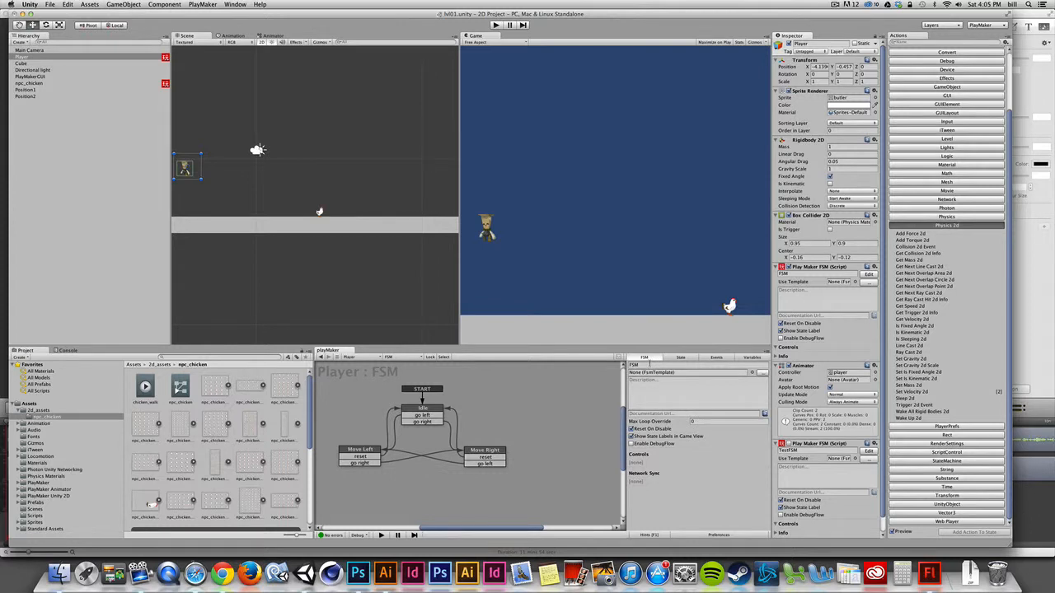
click(657, 365)
text(Player La)
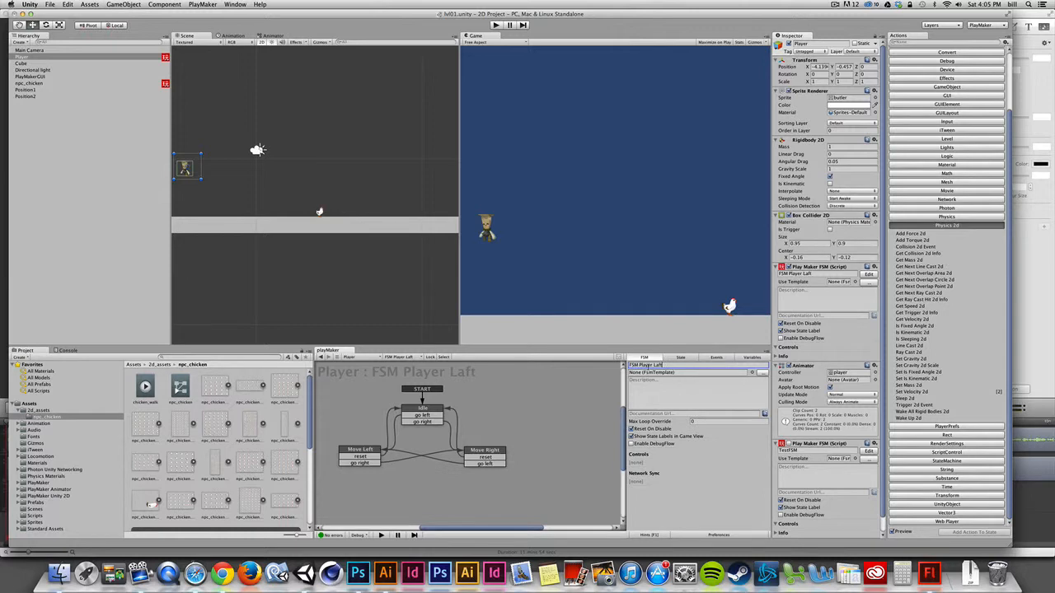
key(BackSpace)
text(eft&Right)
click(814, 274)
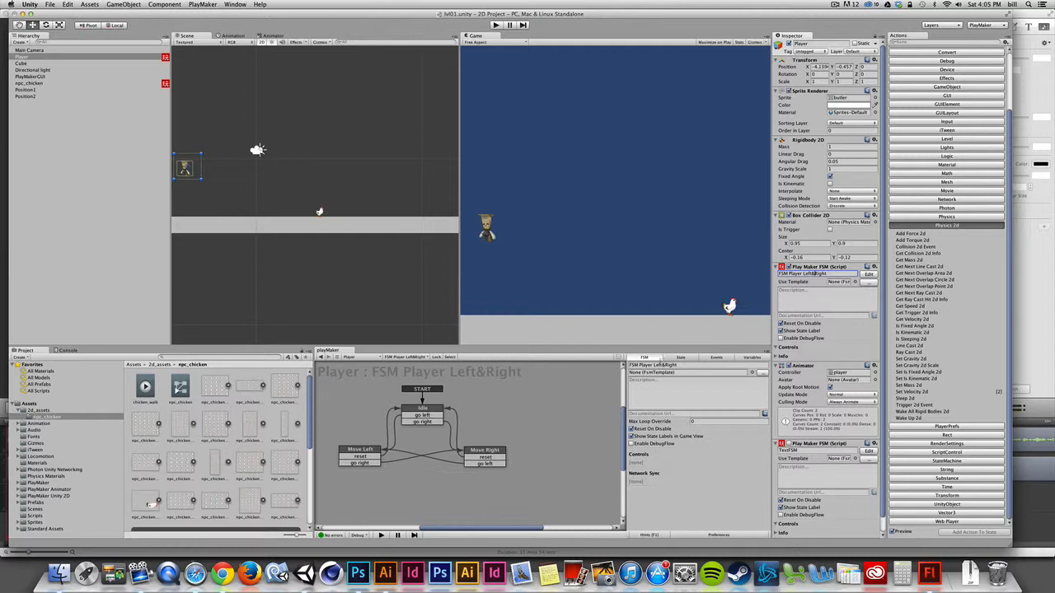
Step: Switch the FSM editor to npc_chicken to view its FSM, then back to the Player
click(649, 364)
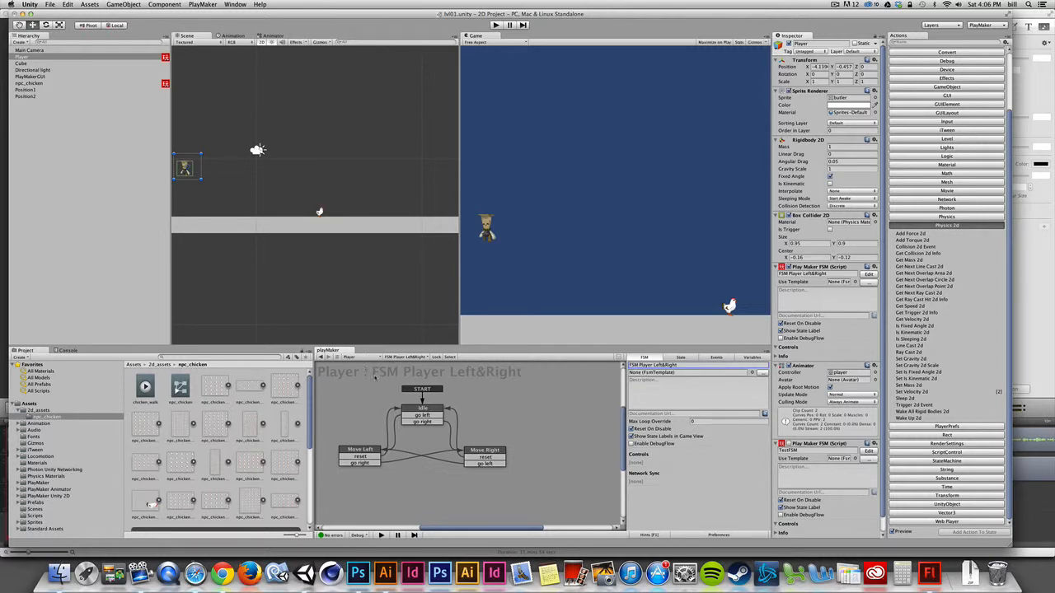
click(367, 357)
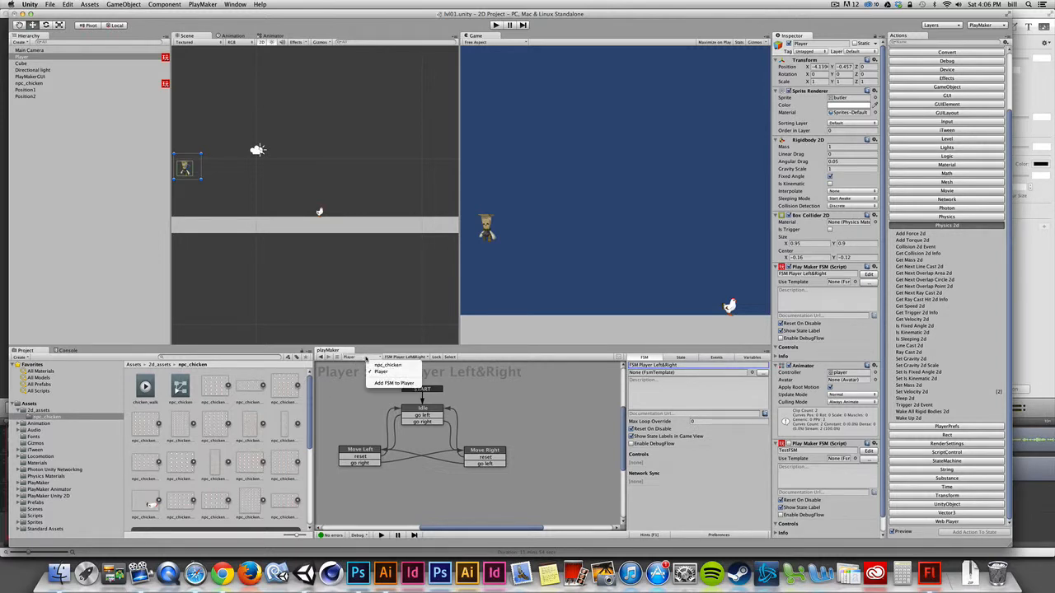
click(365, 357)
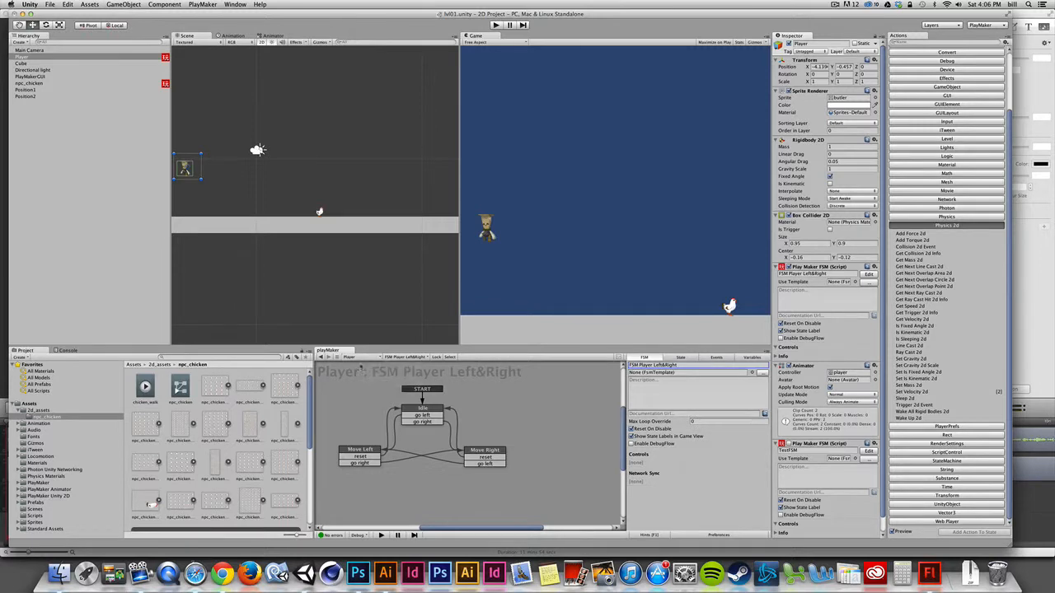
click(367, 357)
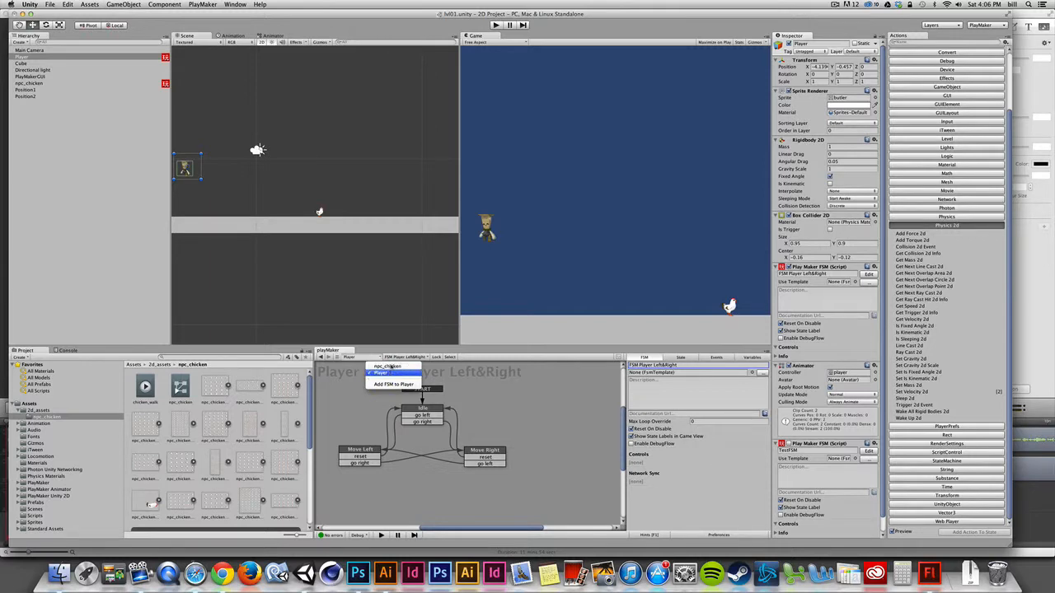
click(387, 366)
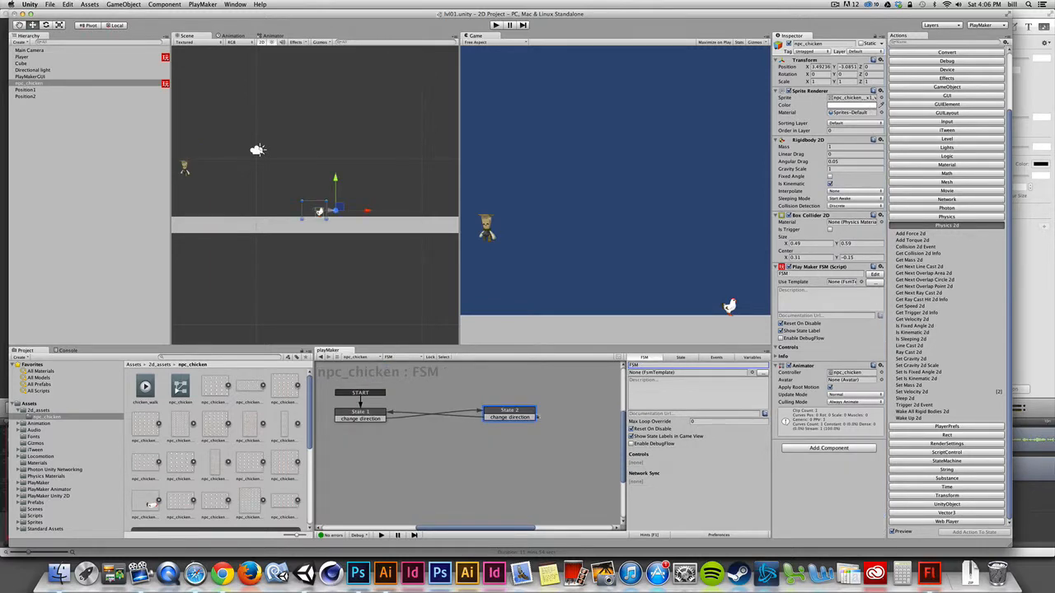
click(356, 357)
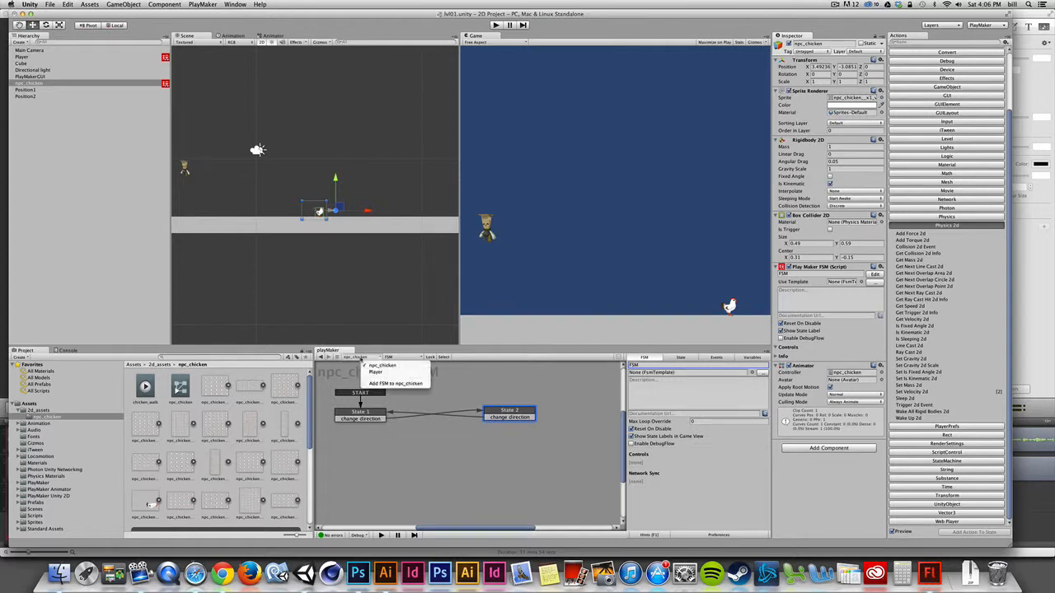
click(375, 372)
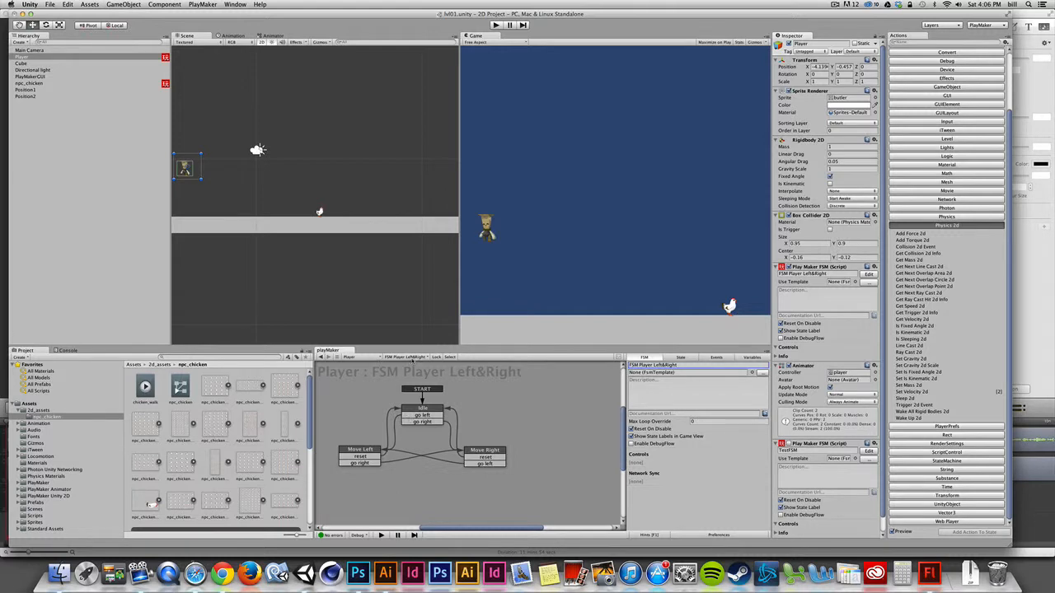
Step: Add a second FSM to the Player and name it FSM Player Jump
click(414, 358)
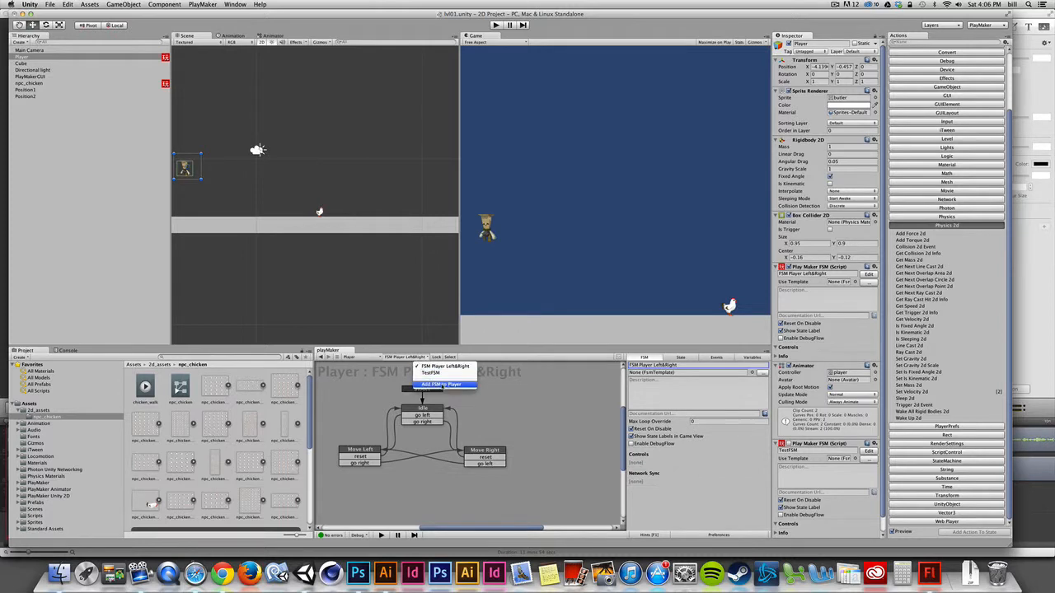
click(441, 385)
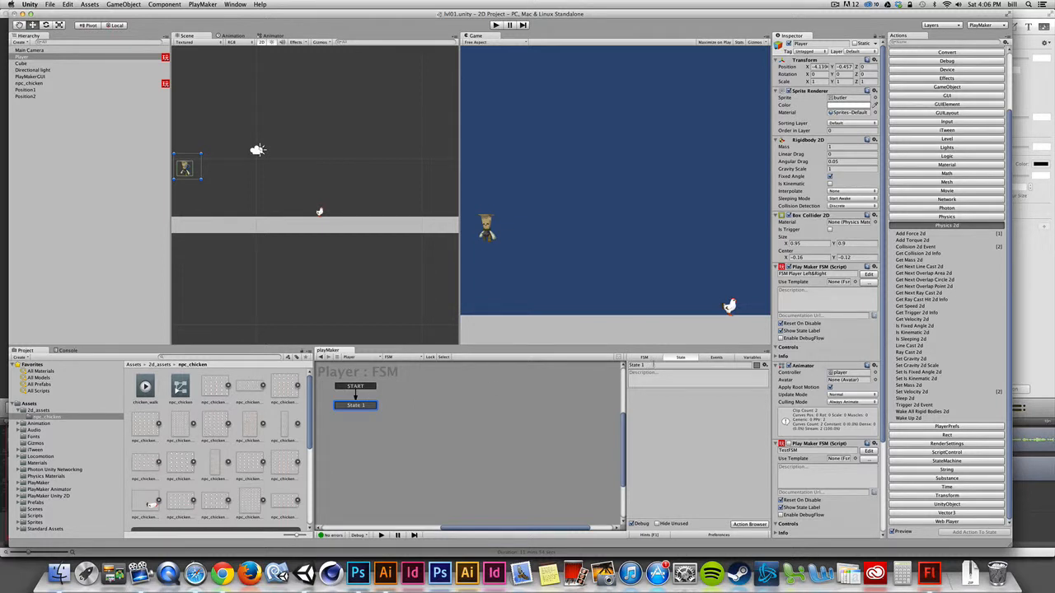
click(646, 358)
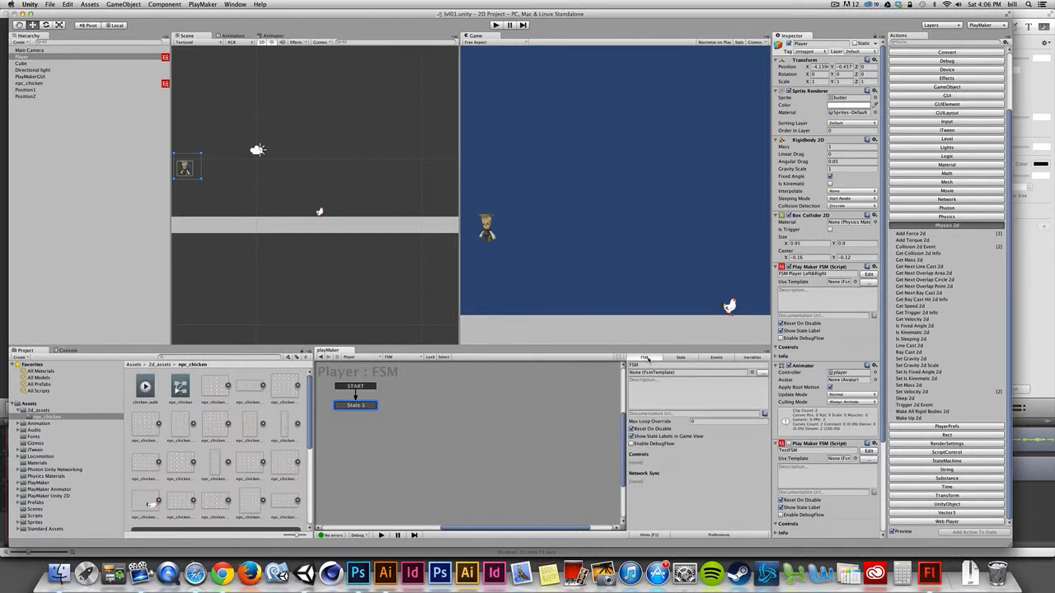
click(681, 374)
drag(644, 365, 632, 366)
click(639, 365)
text(Player Jump)
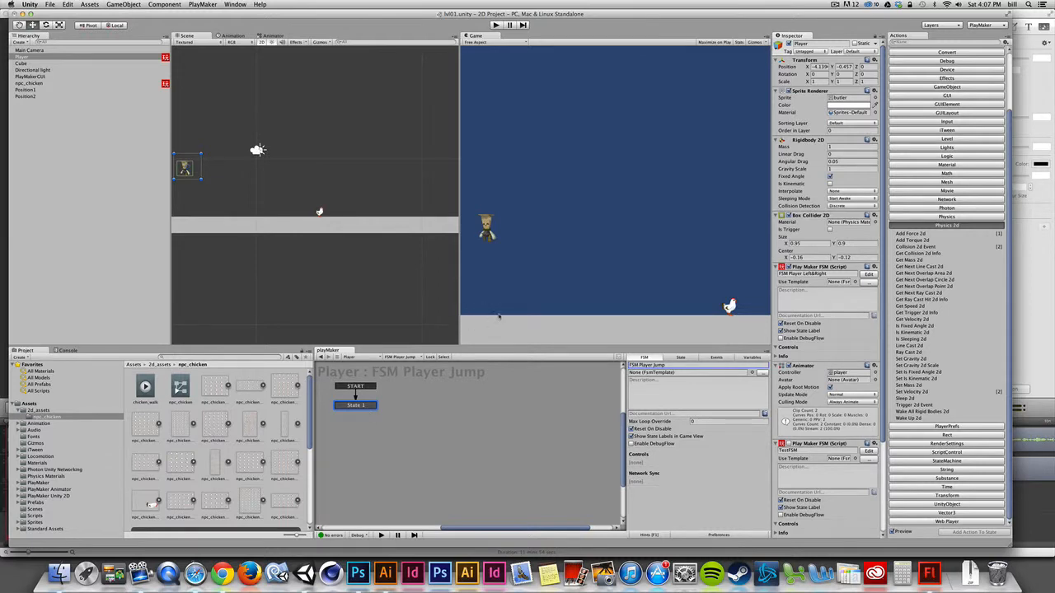
Step: Rename the jump FSM's first state to Off The Ground
click(369, 406)
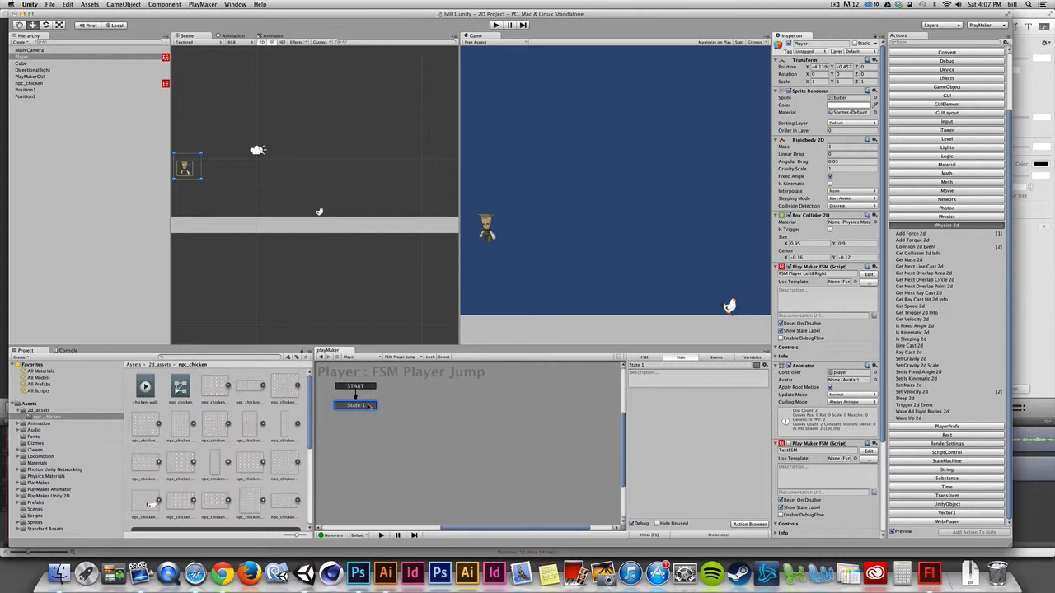
drag(651, 365, 597, 367)
text(Off G)
key(BackSpace)
key(BackSpace)
text(The Ground)
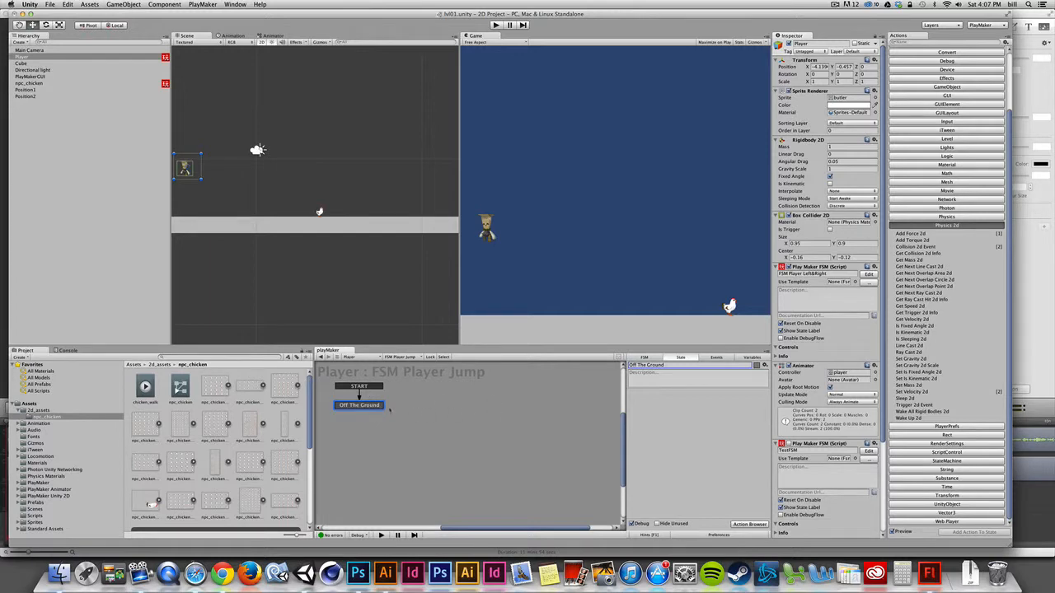
Step: Add a new state named Is on Ground to the jump FSM
right_click(492, 410)
click(511, 413)
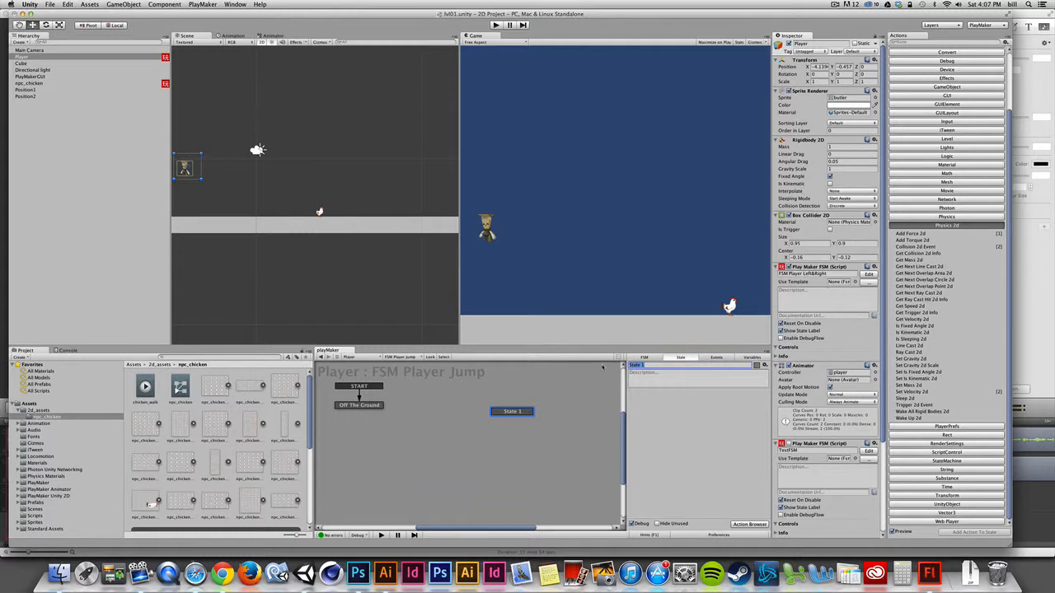
text(Is on Ground)
Step: Add a Collision 2d Event action to the Off The Ground state
click(358, 406)
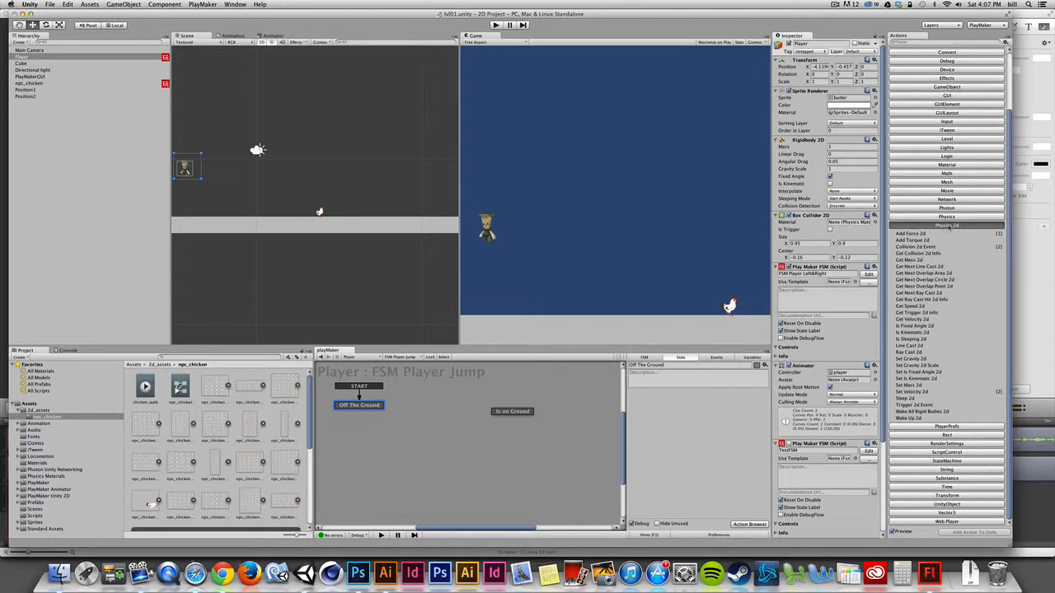
click(911, 247)
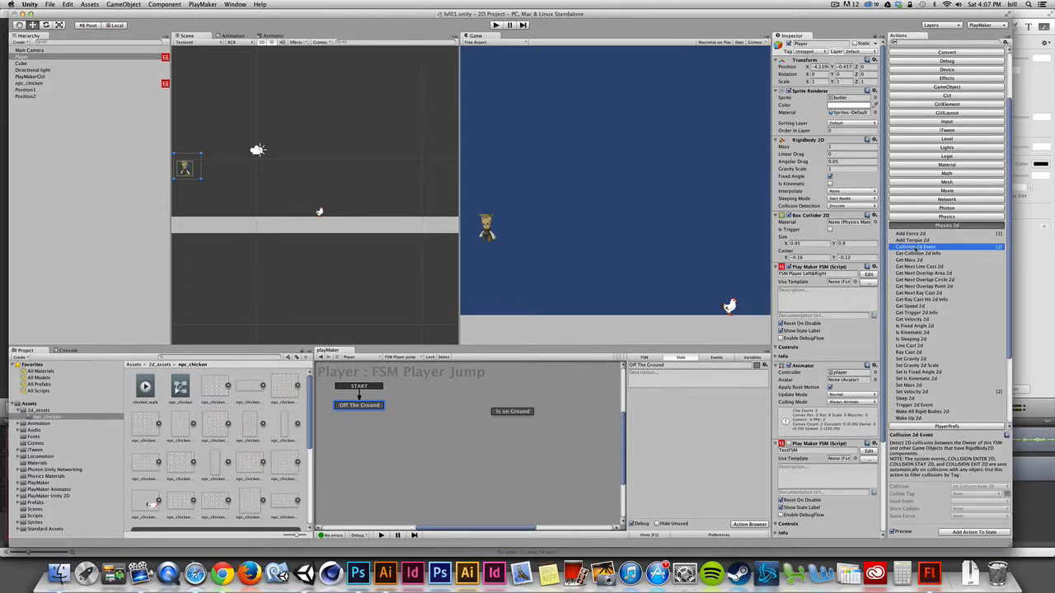
double_click(915, 248)
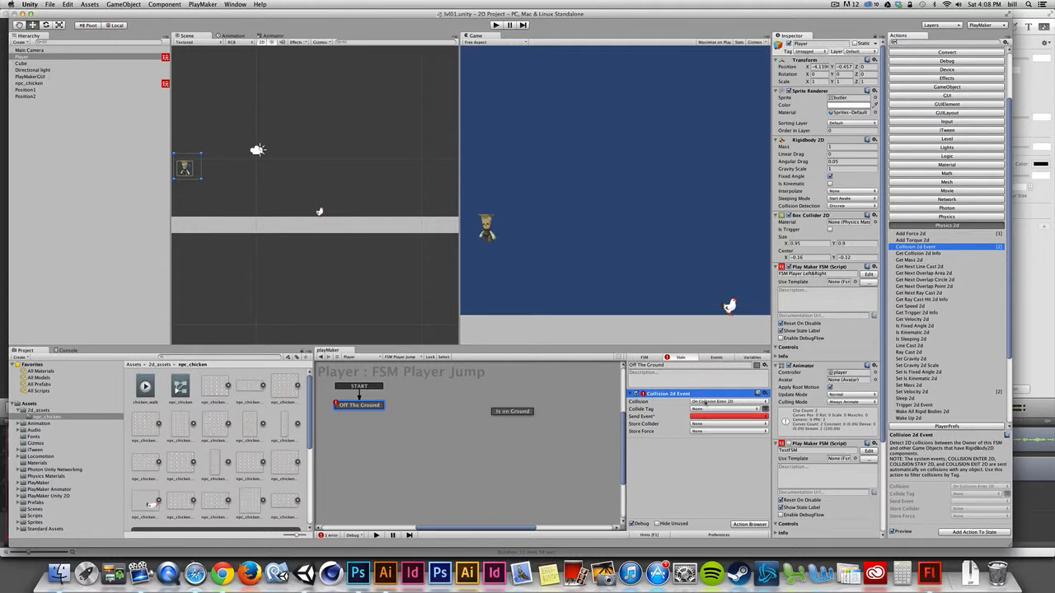
Step: Select the ground Cube object and rename it Floor
click(398, 230)
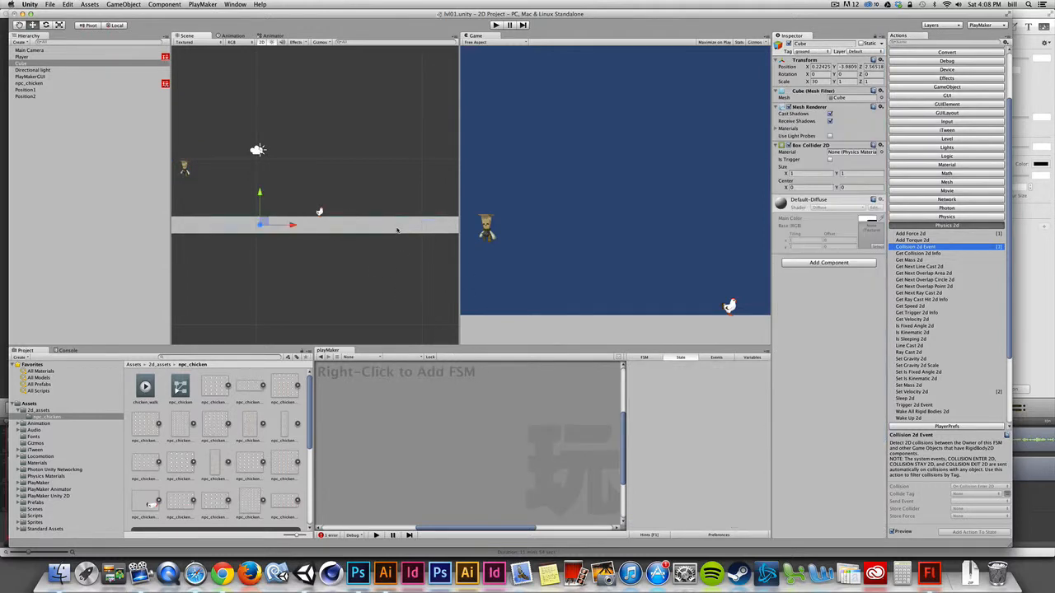
click(27, 64)
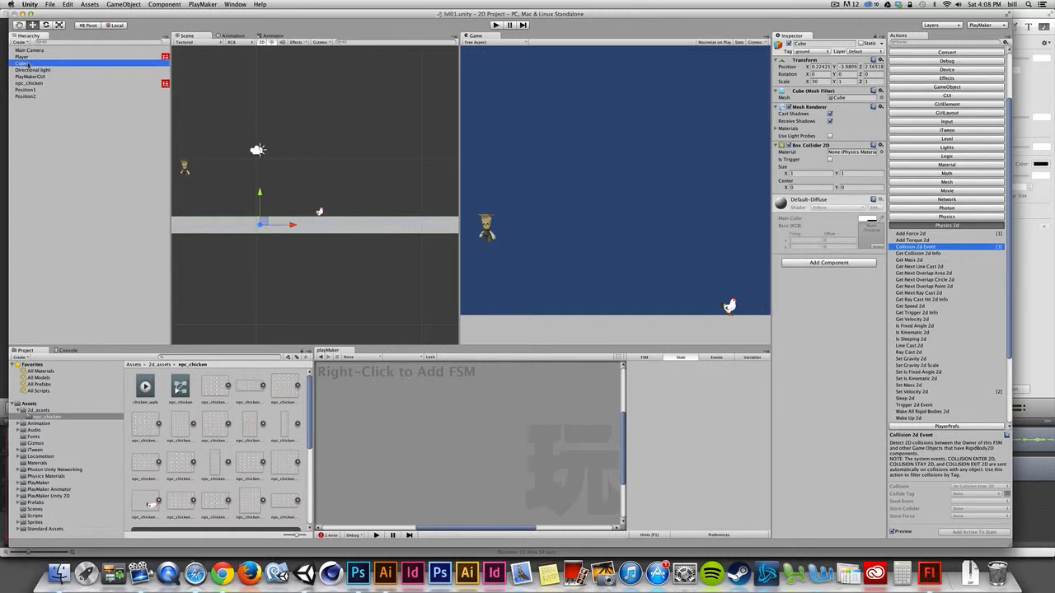
key(Return)
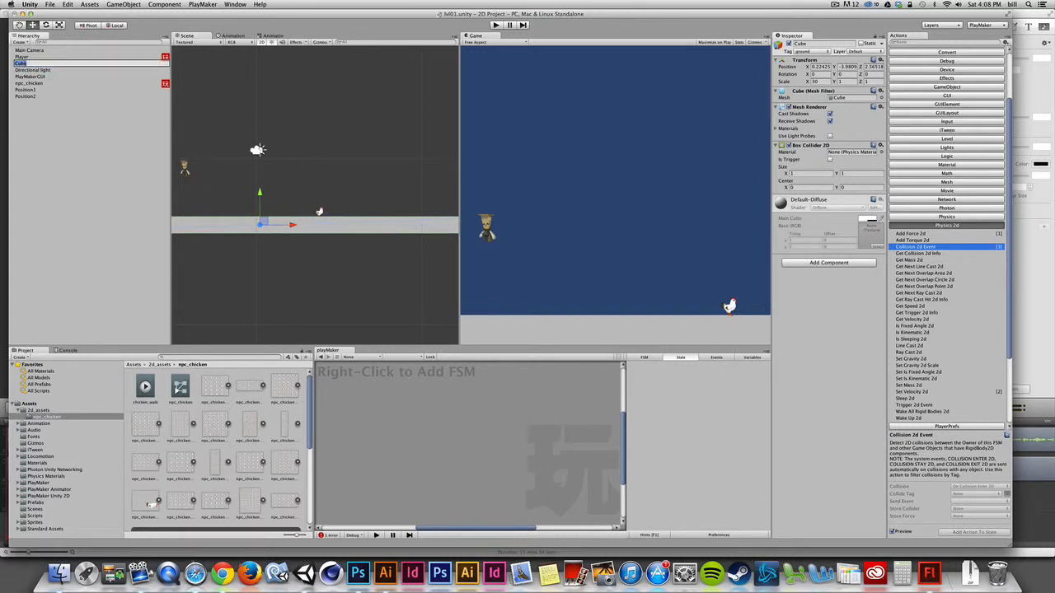
text(Floor)
key(Return)
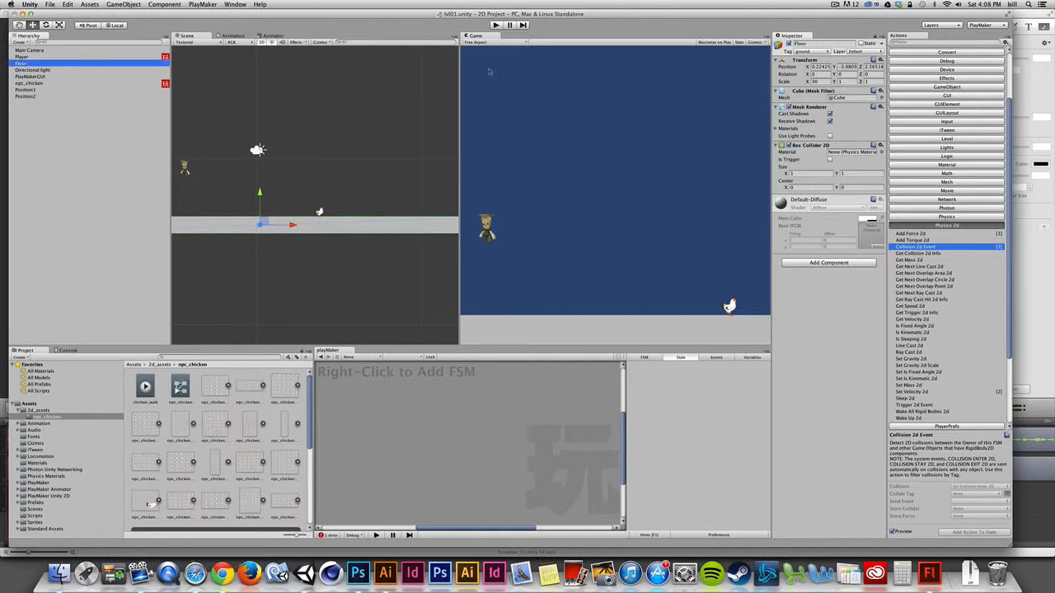
Step: Set the Floor object's tag to ground and open the tag manager to add a new tag
click(800, 52)
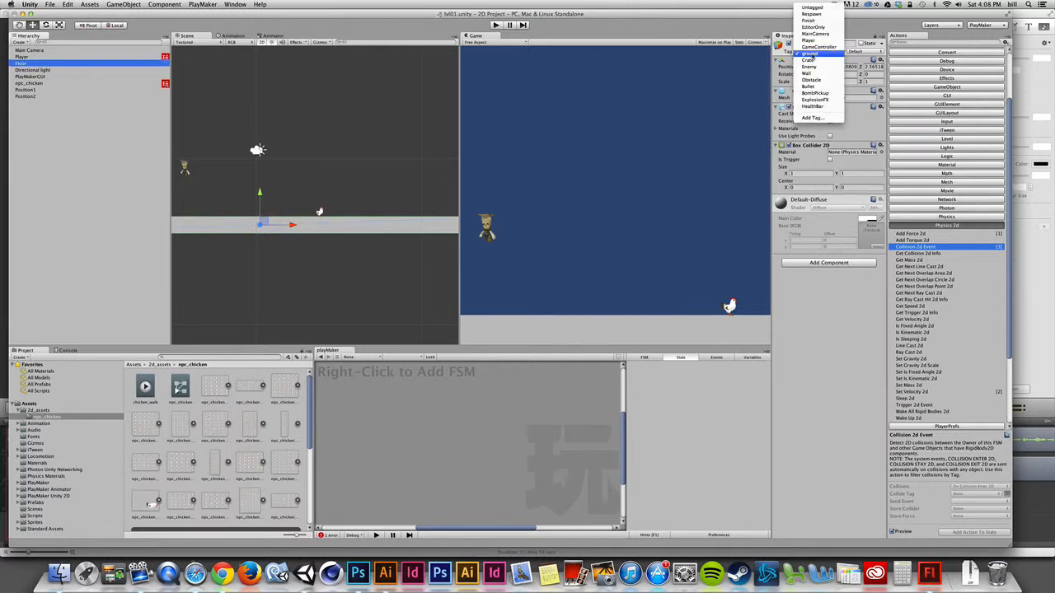
click(812, 55)
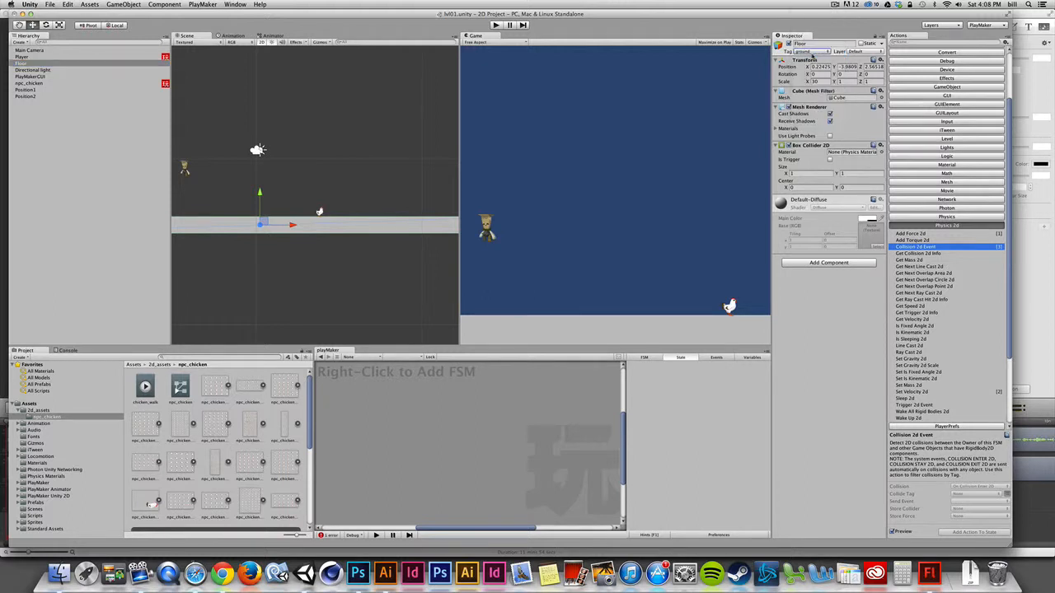
click(813, 53)
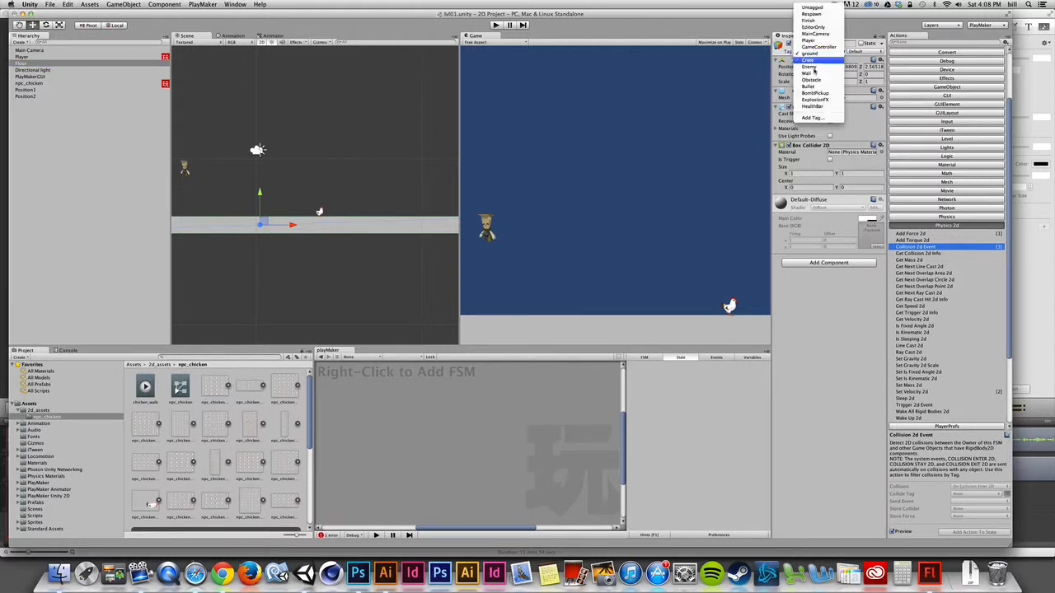
click(812, 118)
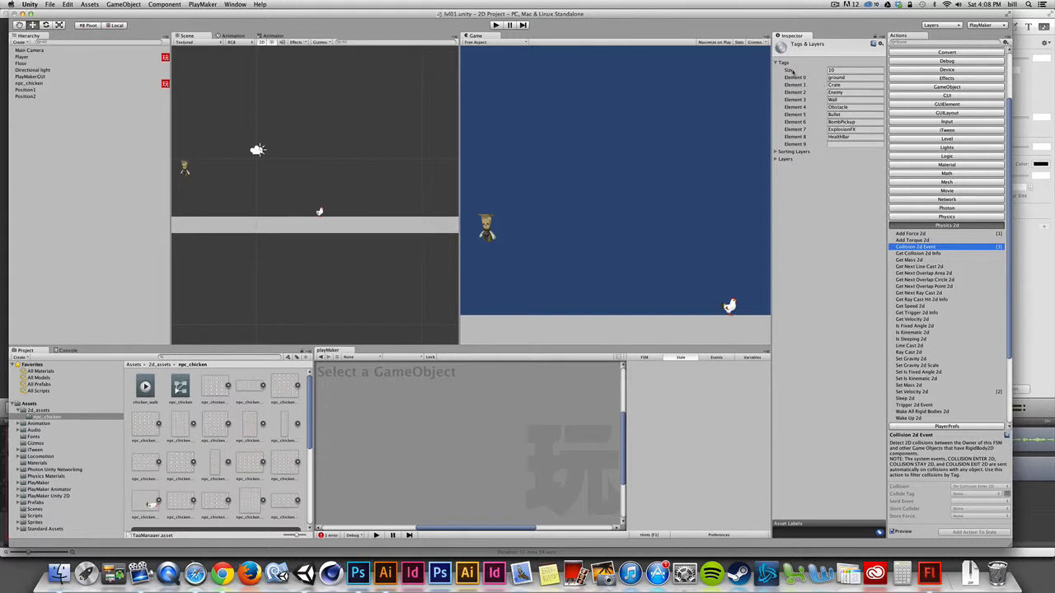
Step: Increase the tag list size to 12 and add a new tag named Whatever
click(836, 70)
drag(837, 70, 825, 71)
text(12)
key(Return)
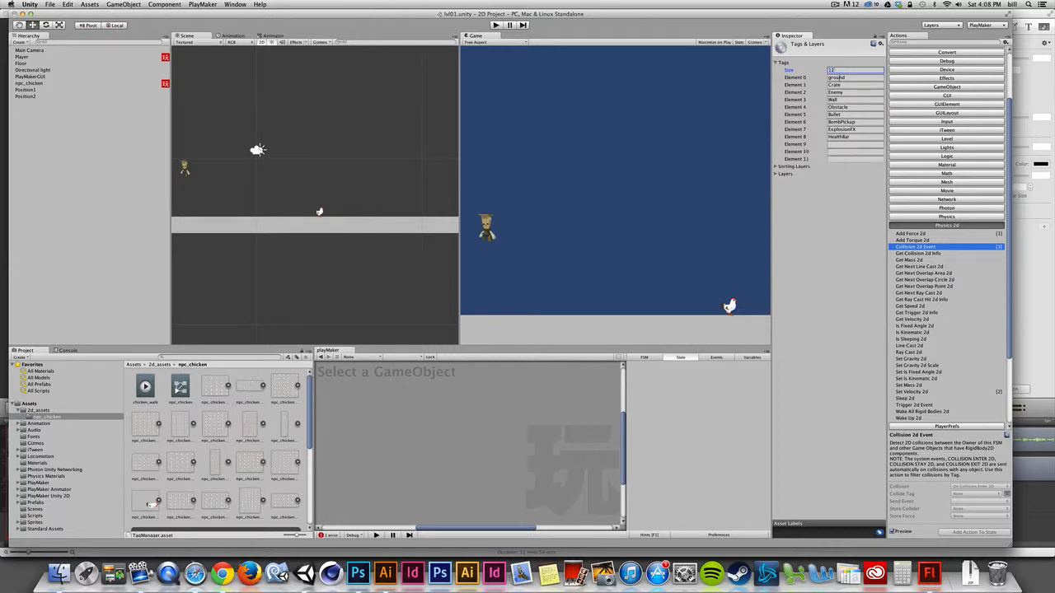
click(833, 144)
text(Whatever)
Step: Select the Player's Off The Ground state and set its Collision 2d Event collide tag to ground
click(491, 231)
click(188, 168)
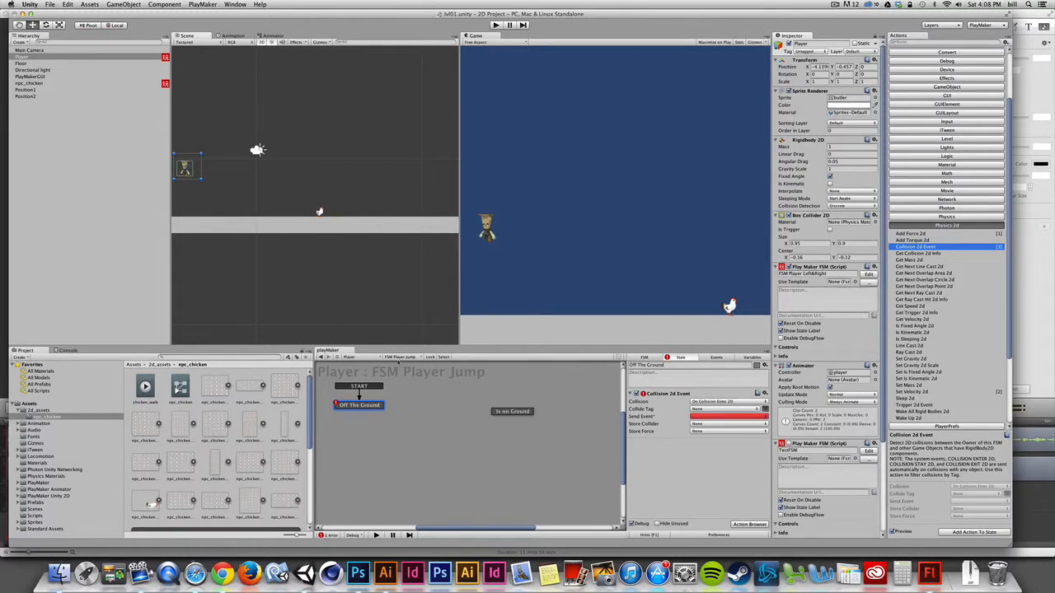
click(373, 405)
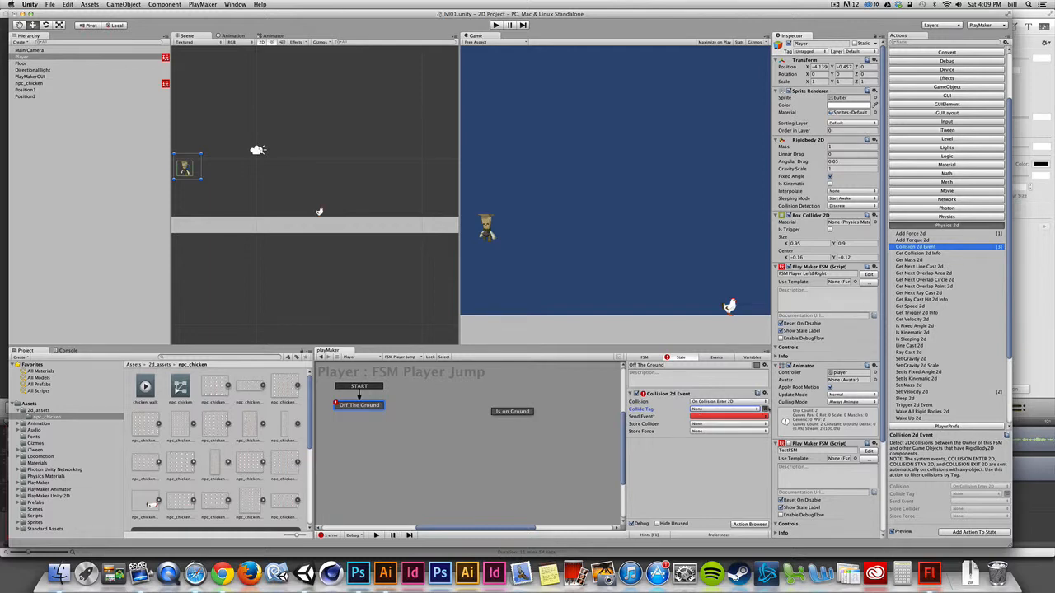
click(766, 410)
click(742, 410)
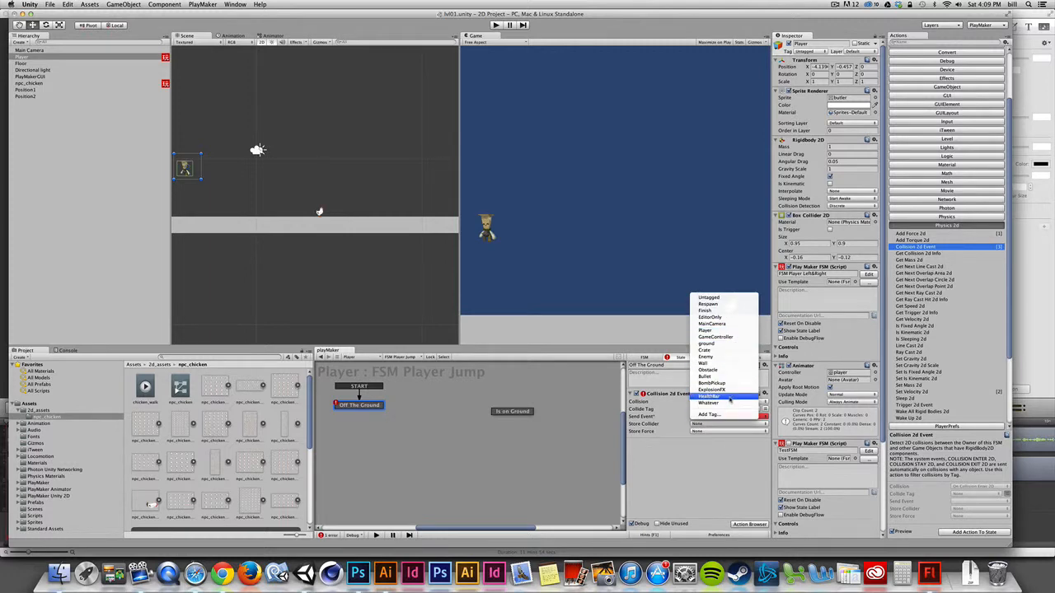
click(710, 344)
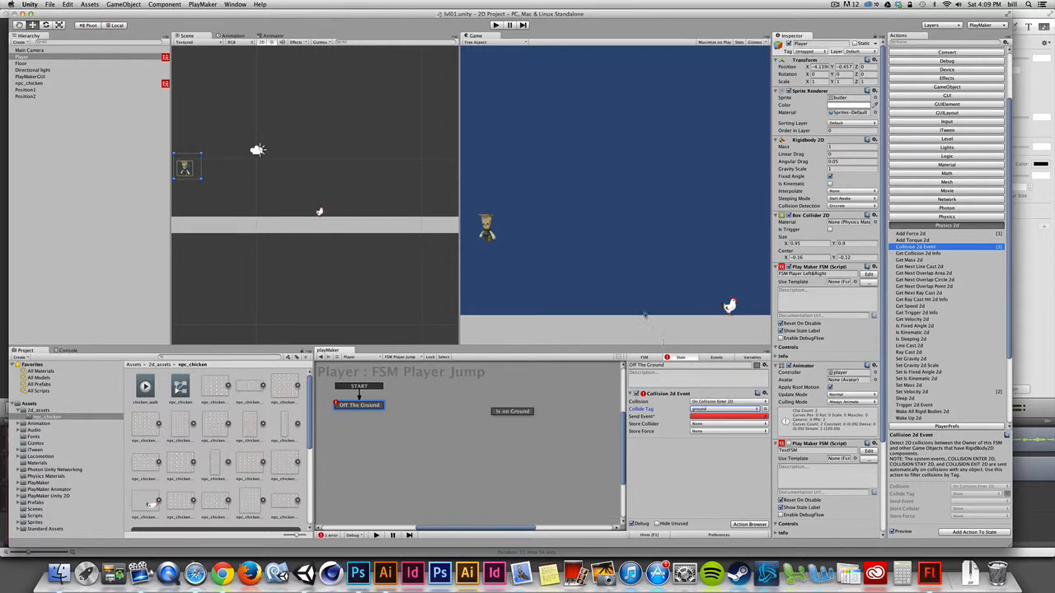
Step: Create a new FSM event named has touched ground
click(705, 419)
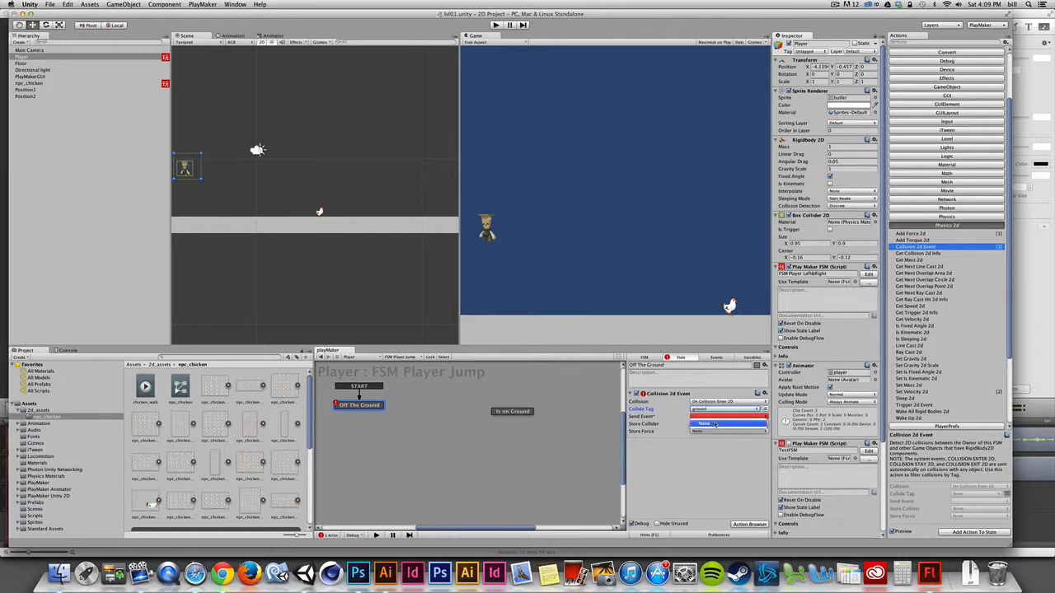
click(714, 458)
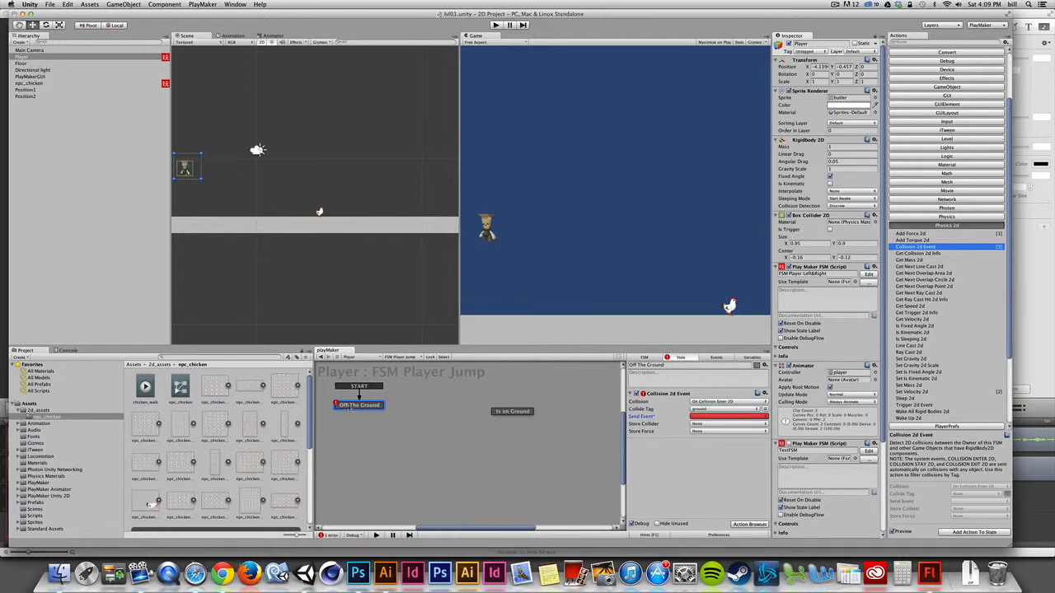
click(716, 358)
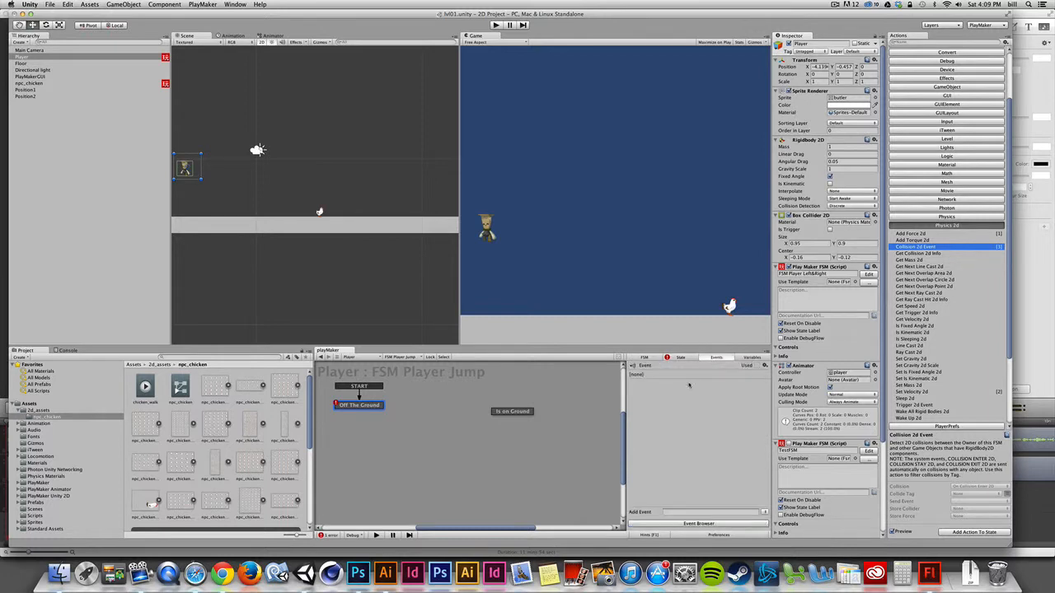
click(675, 512)
text(has touched ground)
key(Return)
Step: Add a has touched ground transition from Off The Ground to Is on Ground and make the action send that event
right_click(377, 404)
mouse_move(400, 407)
click(498, 410)
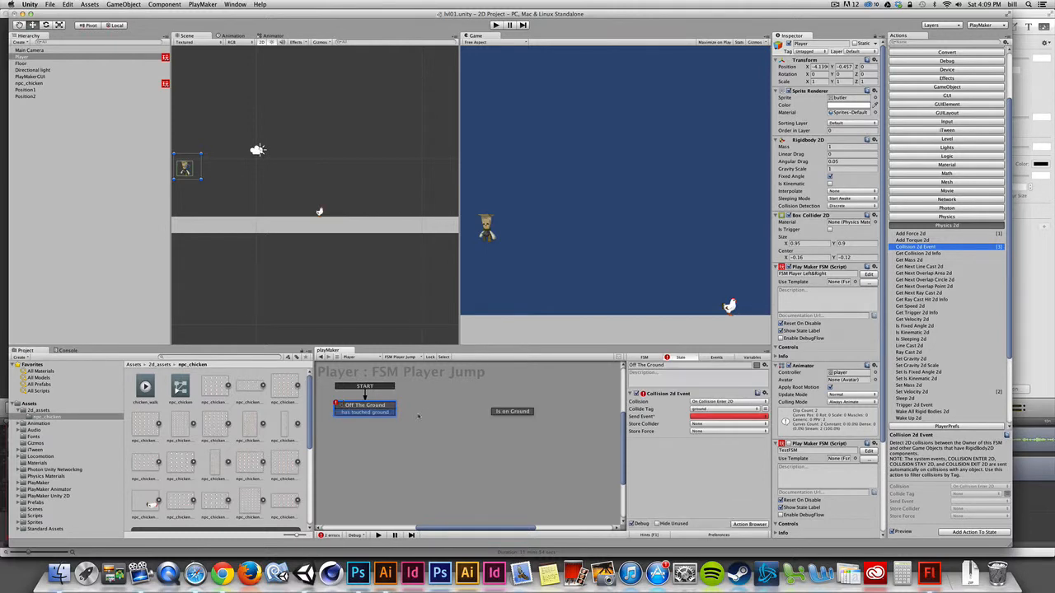
click(716, 416)
click(708, 430)
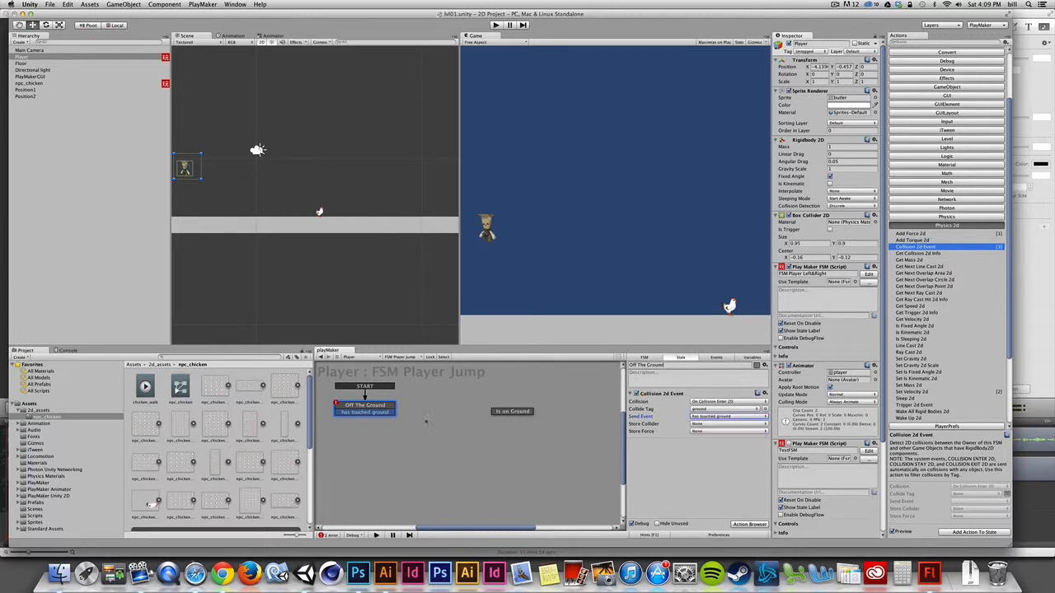
drag(386, 412, 512, 407)
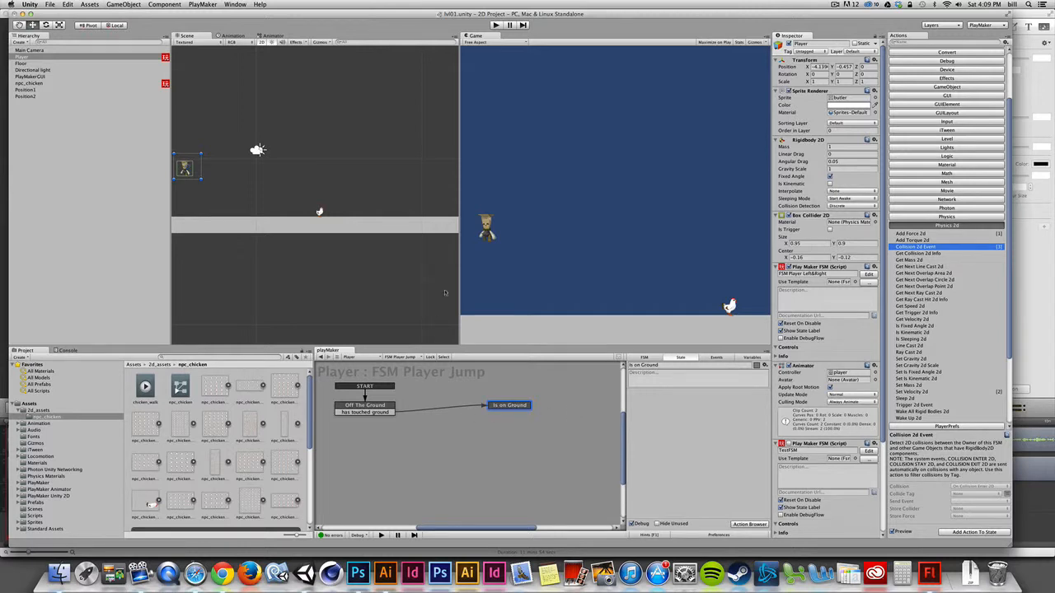
Step: Run the scene in play mode to test the jump FSM
click(380, 404)
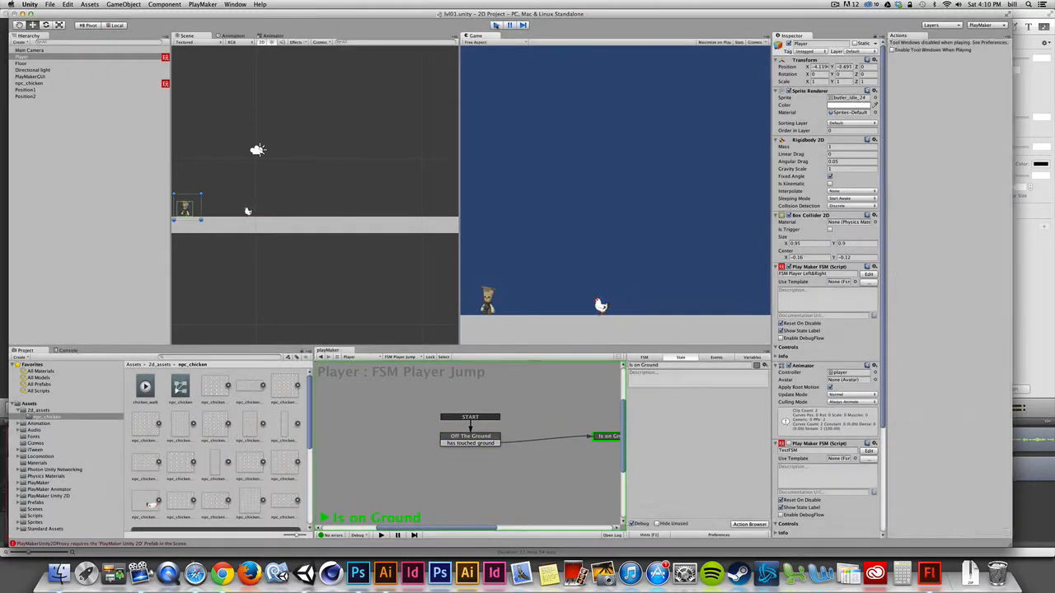
click(496, 26)
click(497, 26)
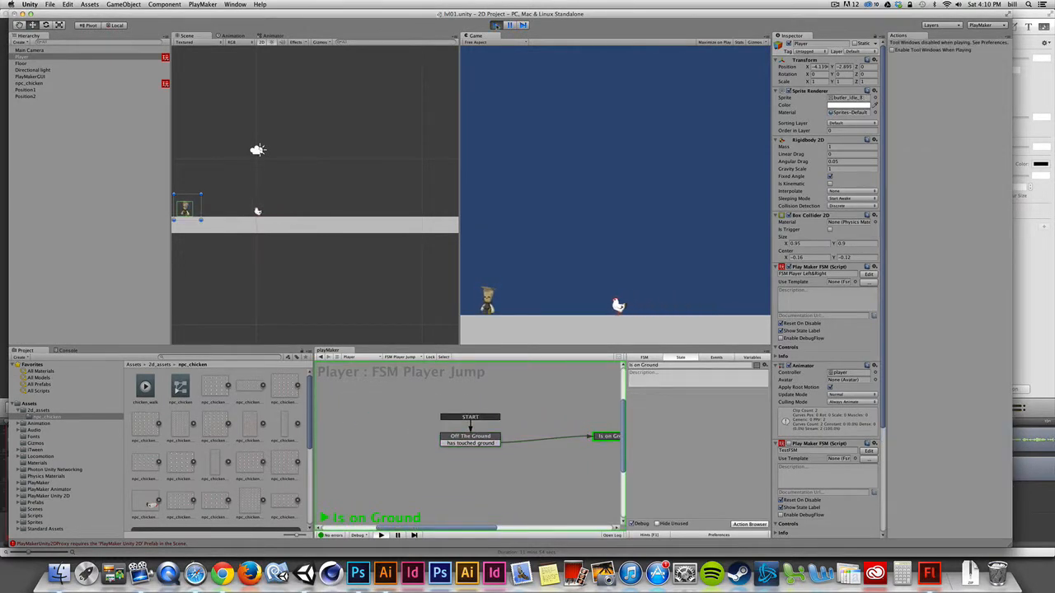
click(496, 25)
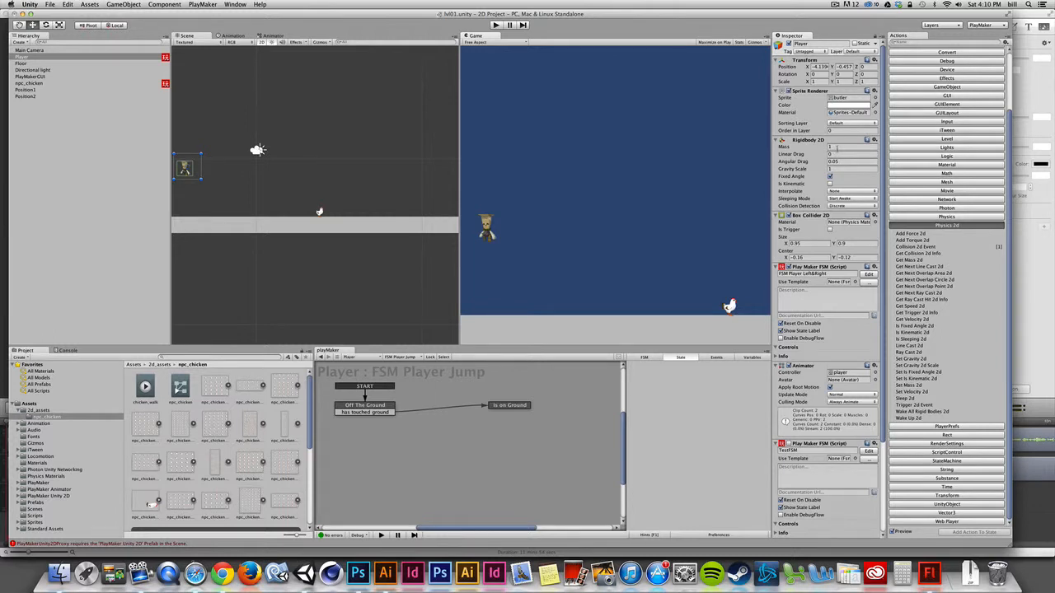
Step: Set the Player's Linear Drag to 5 and test the scene again in play mode
click(830, 154)
click(496, 25)
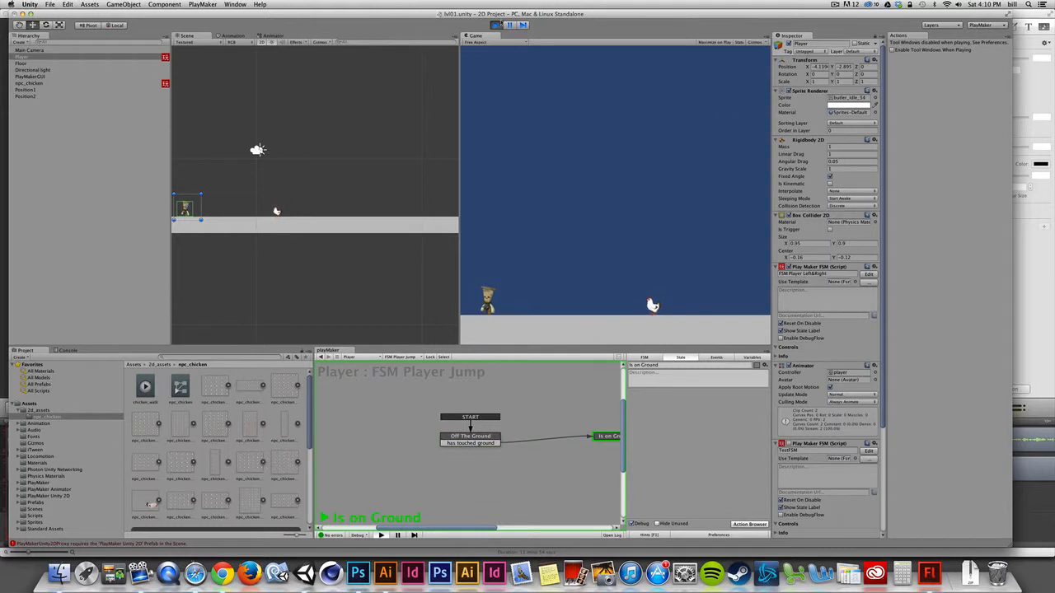
key(super+p)
click(832, 154)
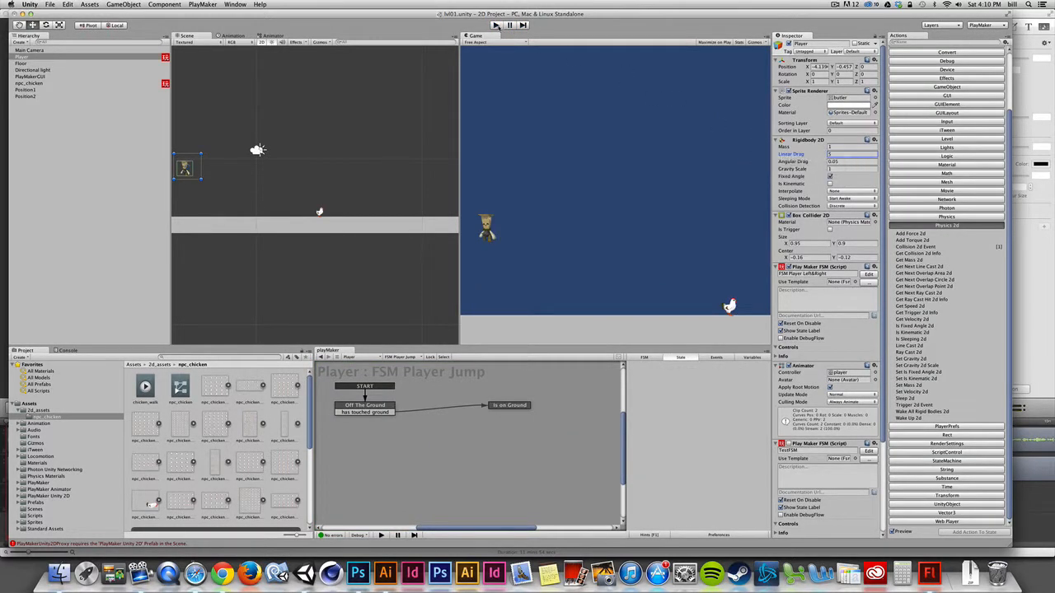
key(super+p)
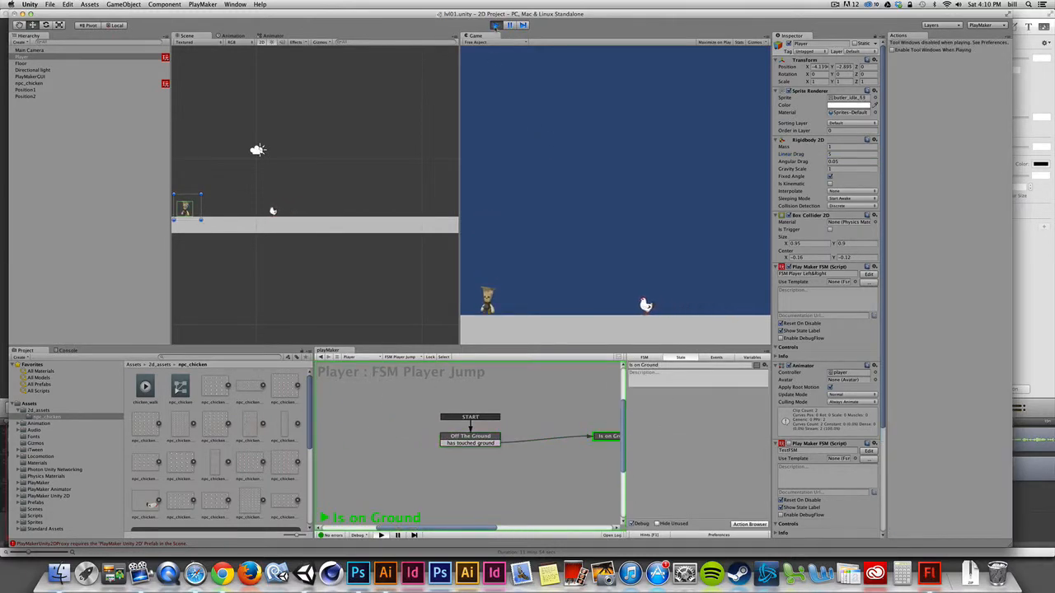
click(495, 25)
click(495, 25)
click(495, 24)
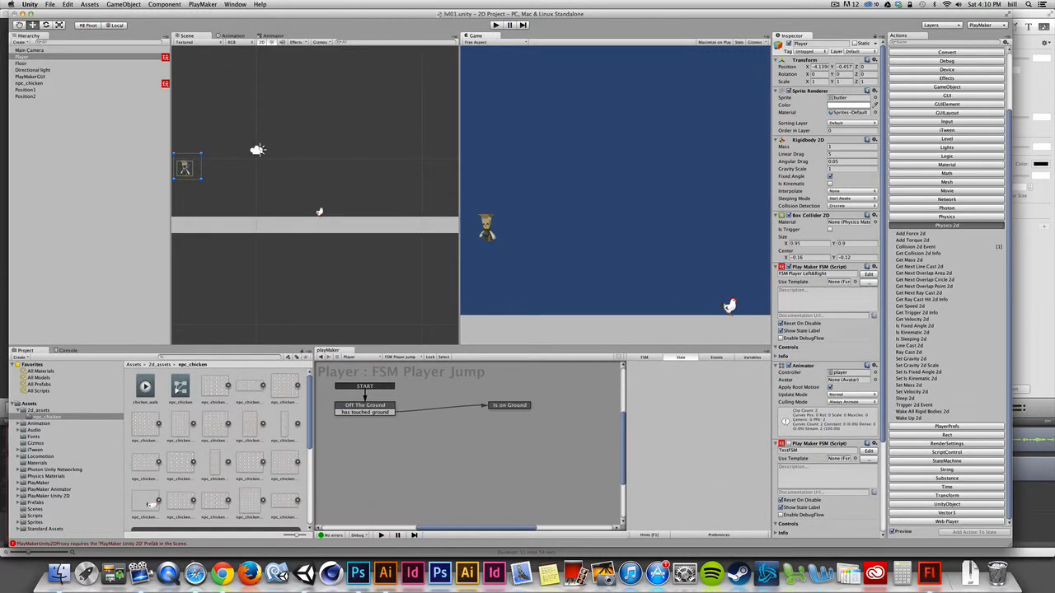
Step: Raise the Player higher in the scene, test its fall in play mode, and set Linear Drag to 1
drag(185, 167, 188, 108)
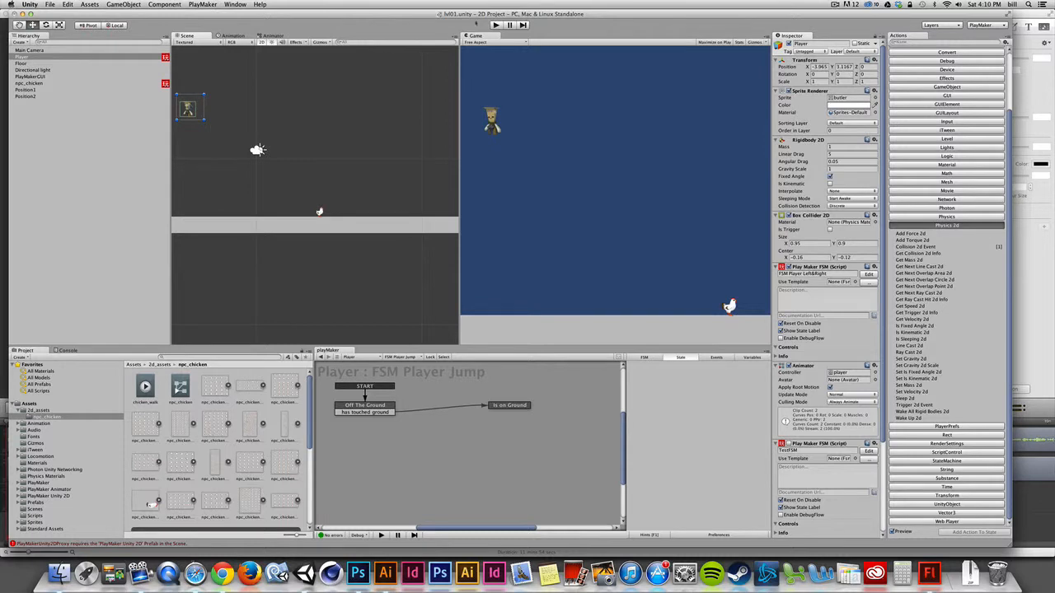
click(495, 24)
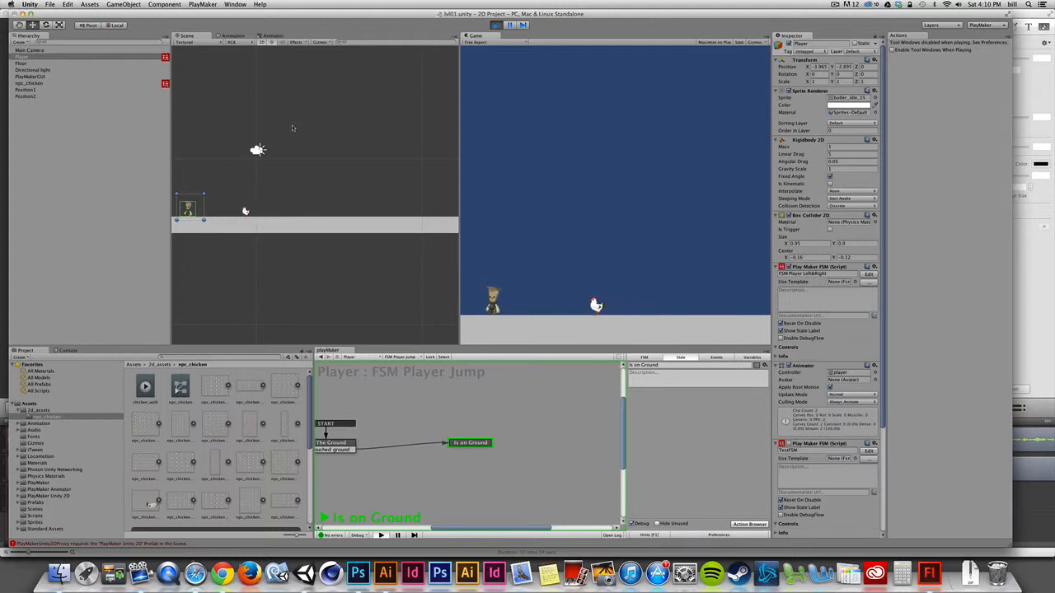
key(super+p)
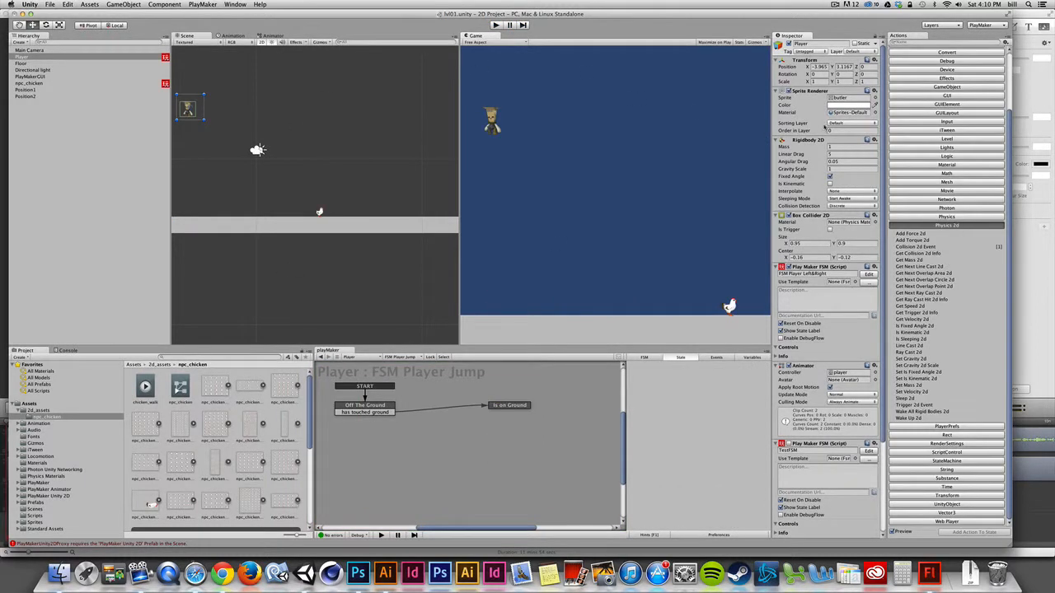
click(839, 154)
Step: Move the Is on Ground state closer to Off The Ground and add a Collision 2d Event action to it
click(508, 407)
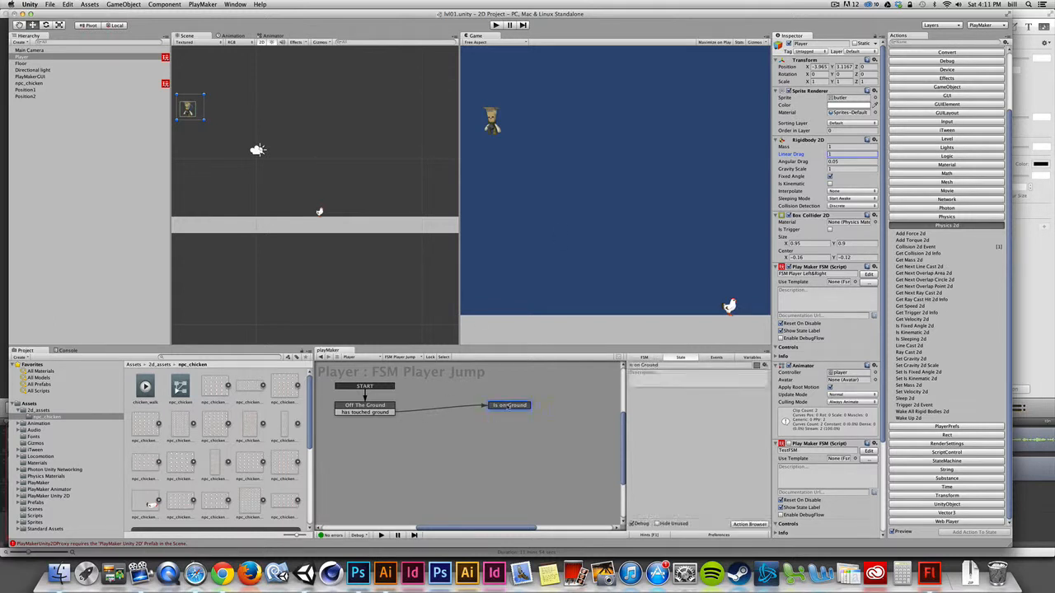
drag(508, 408, 466, 407)
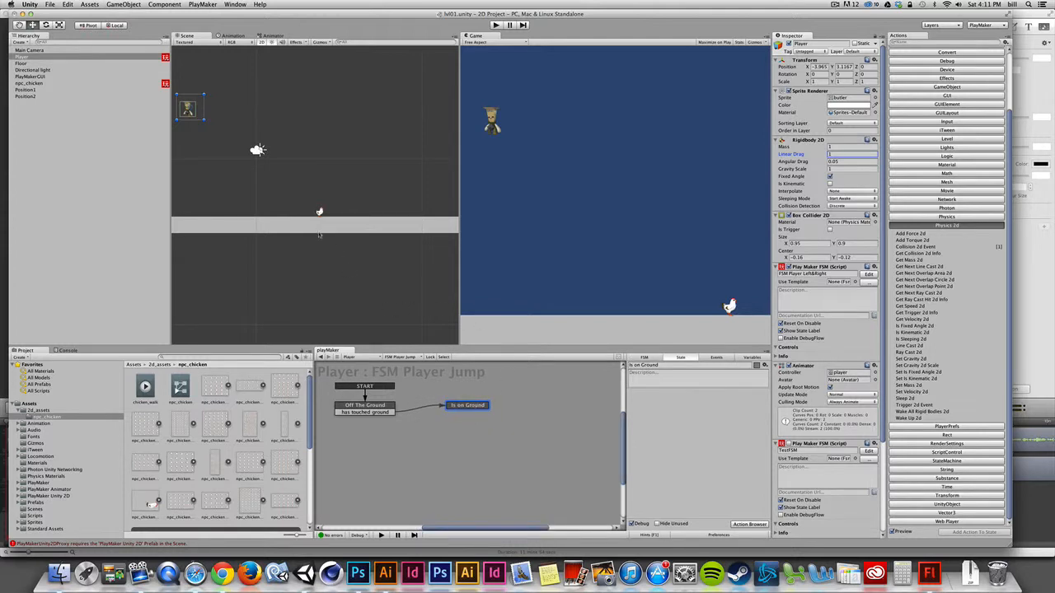
middle_drag(282, 207, 289, 272)
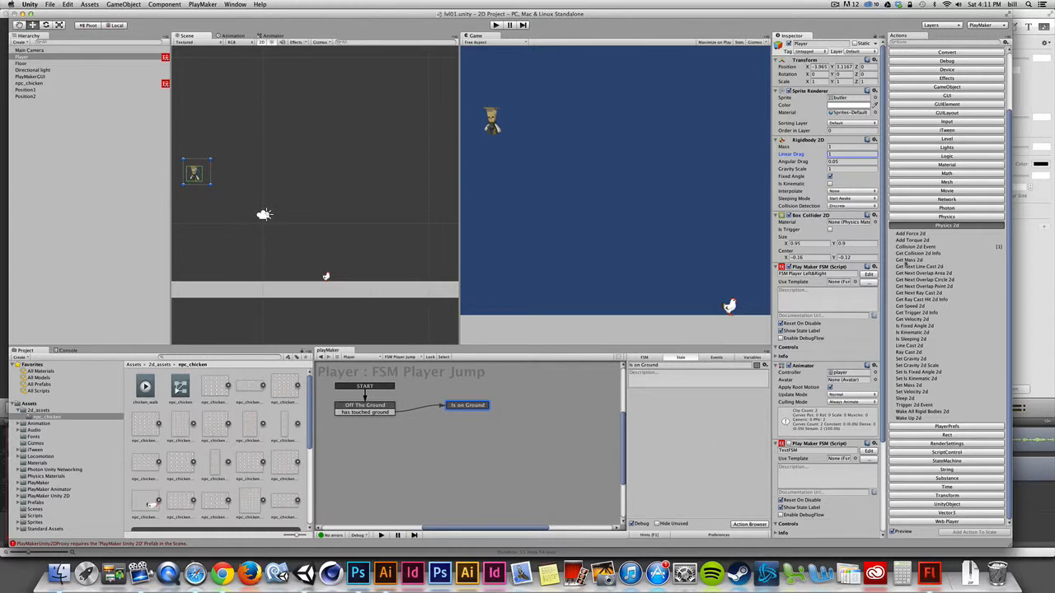
double_click(909, 247)
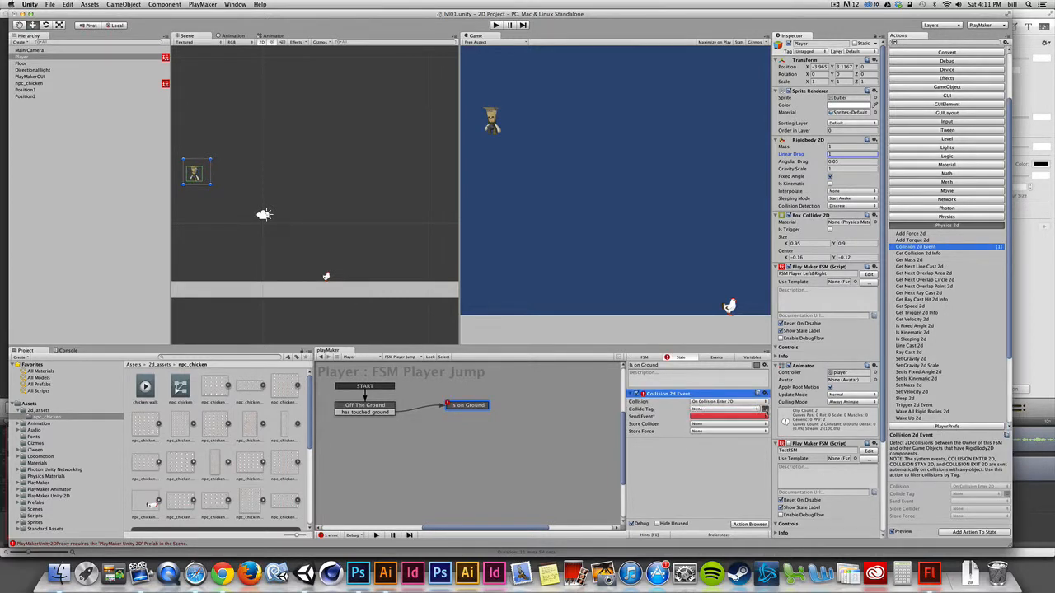
Step: Set the new action's collide tag to ground and its collision type to On Collision Exit 2D
click(744, 410)
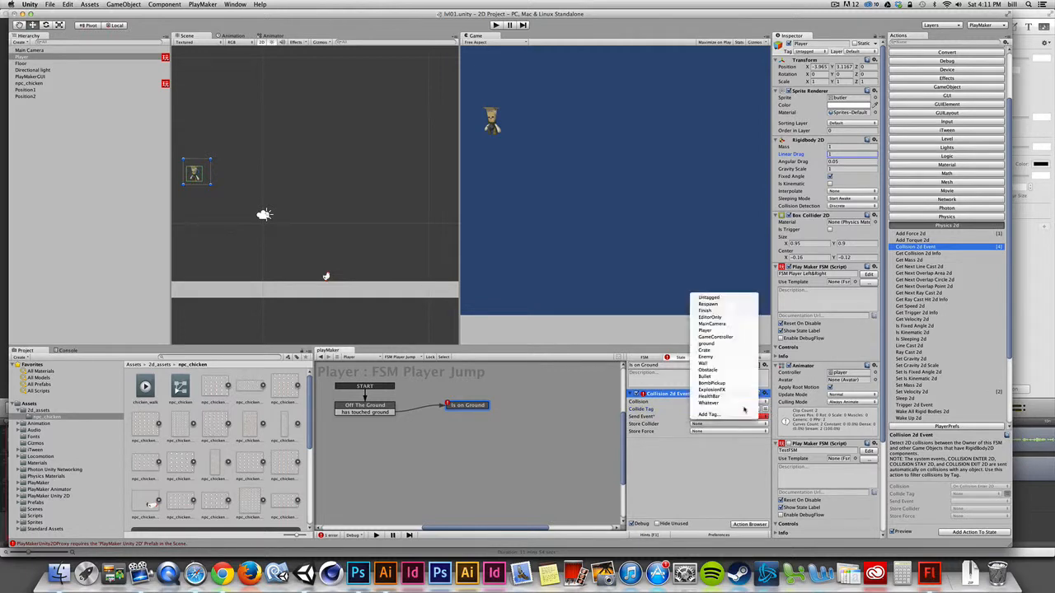
click(726, 345)
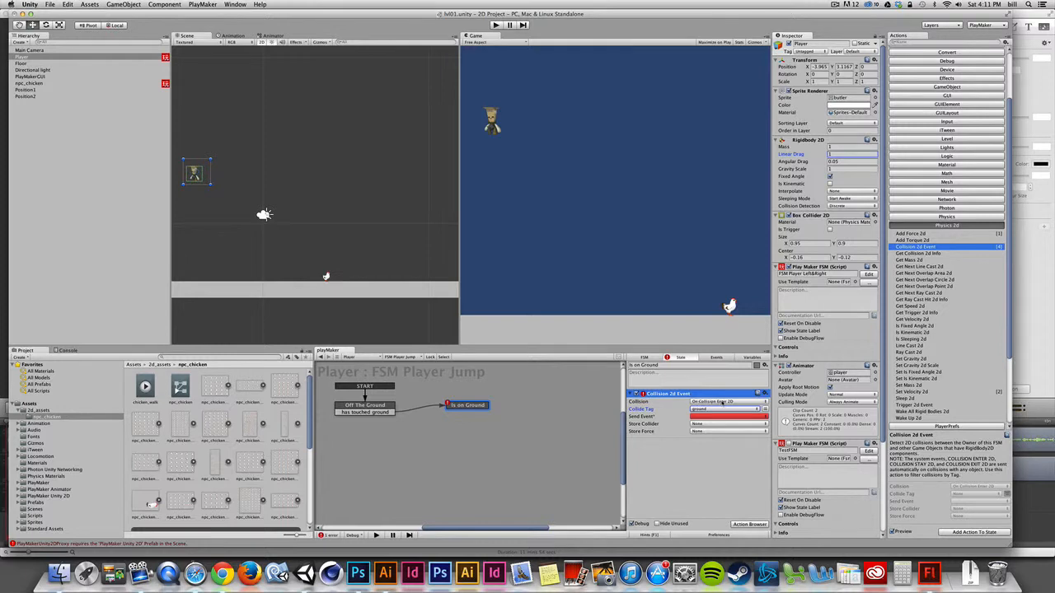
click(727, 402)
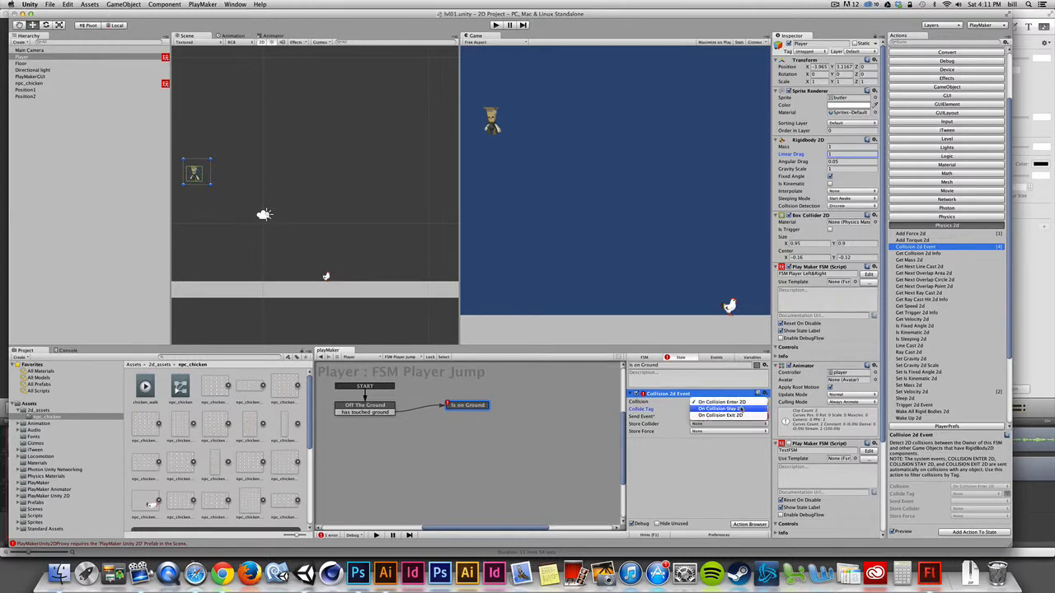
click(738, 416)
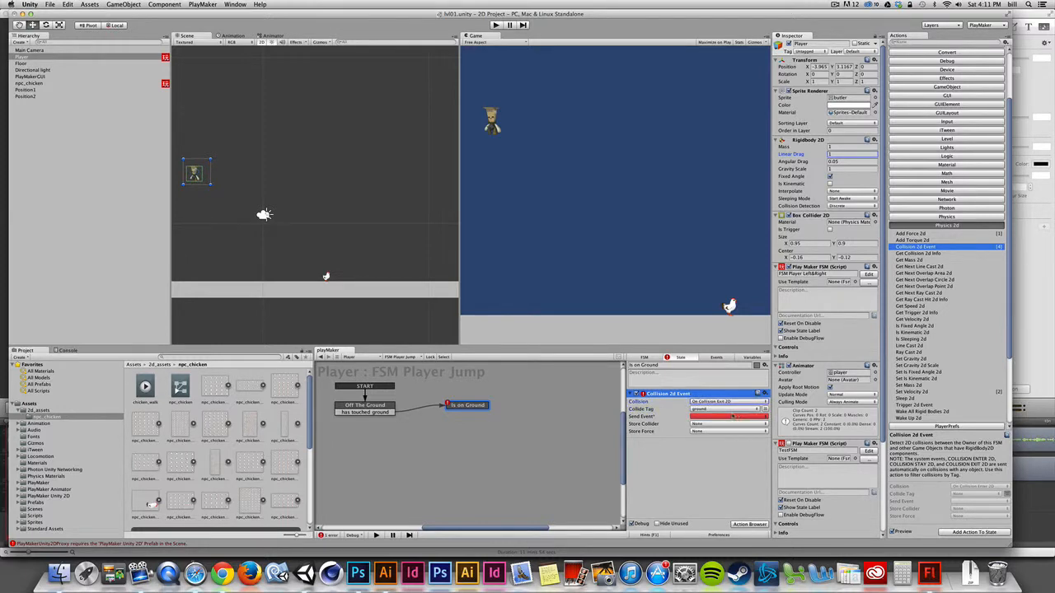
Step: Create a new FSM event named Has left the ground
click(715, 357)
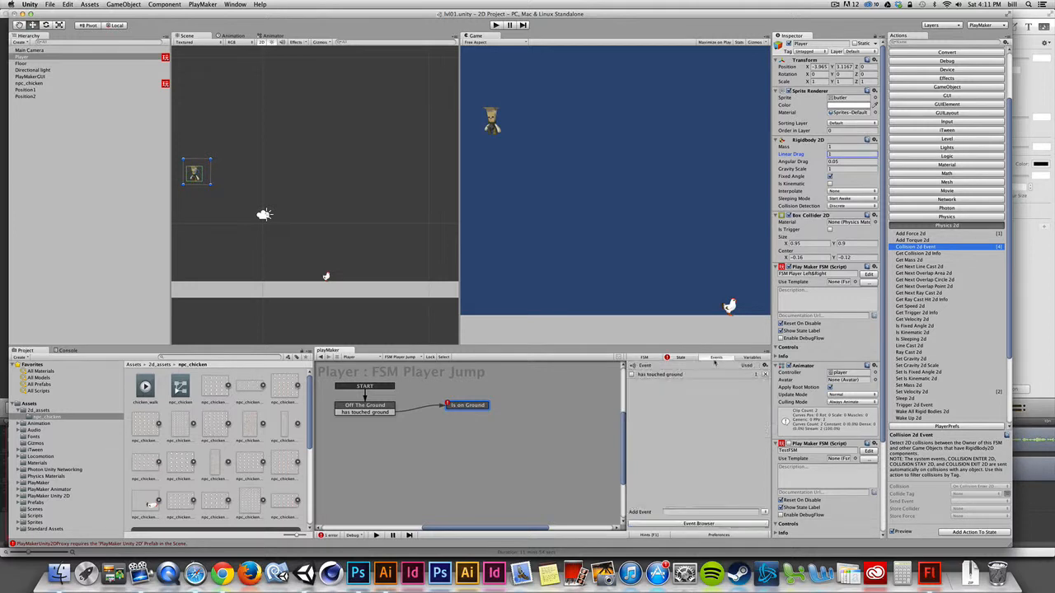
click(681, 512)
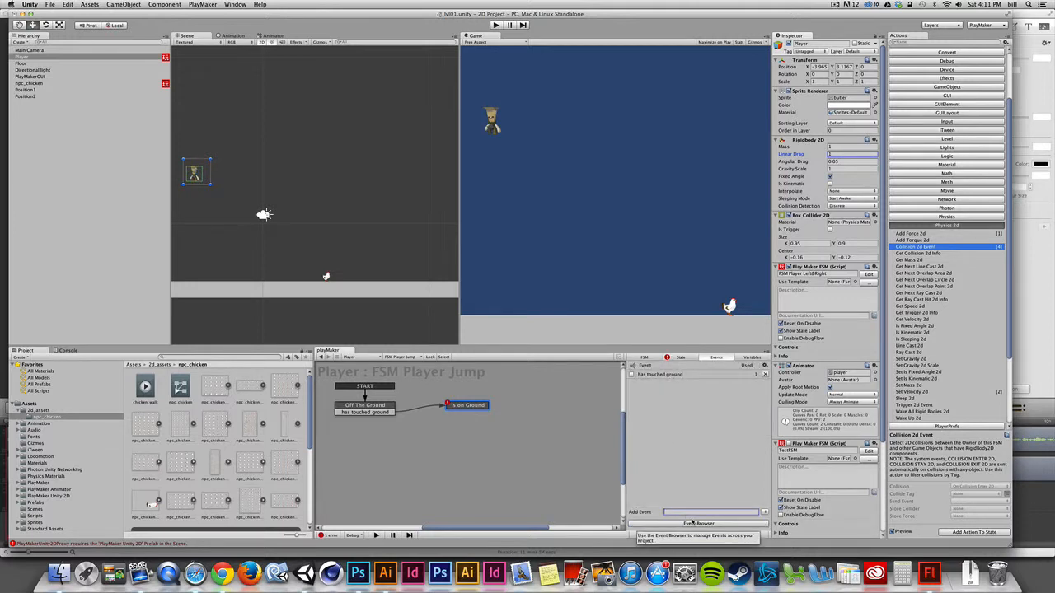
text(Has left the ground)
key(Return)
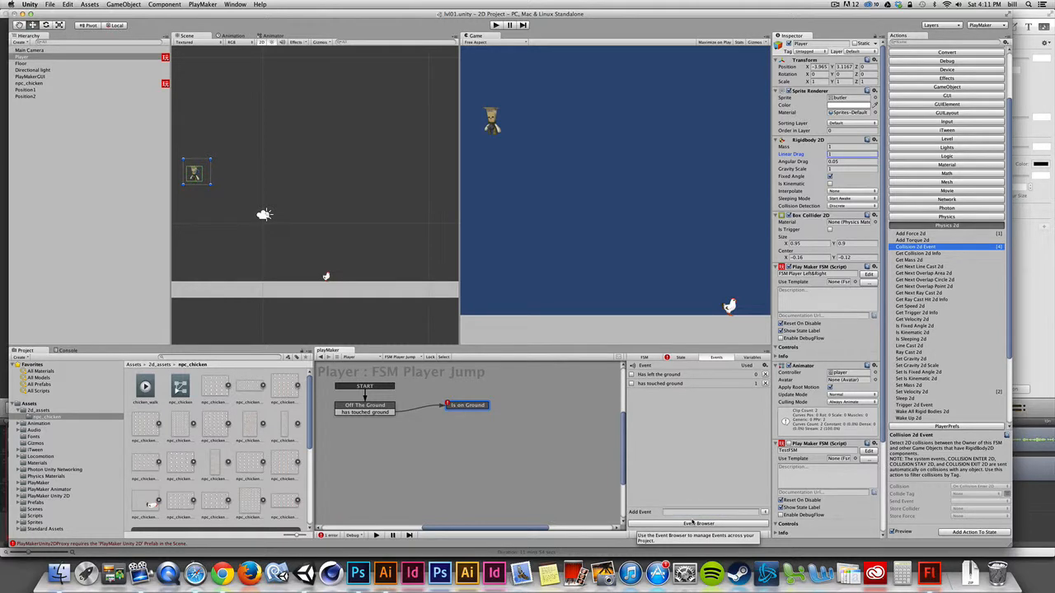
Step: Set the Collision 2d Event's send event to Has left the ground
click(681, 357)
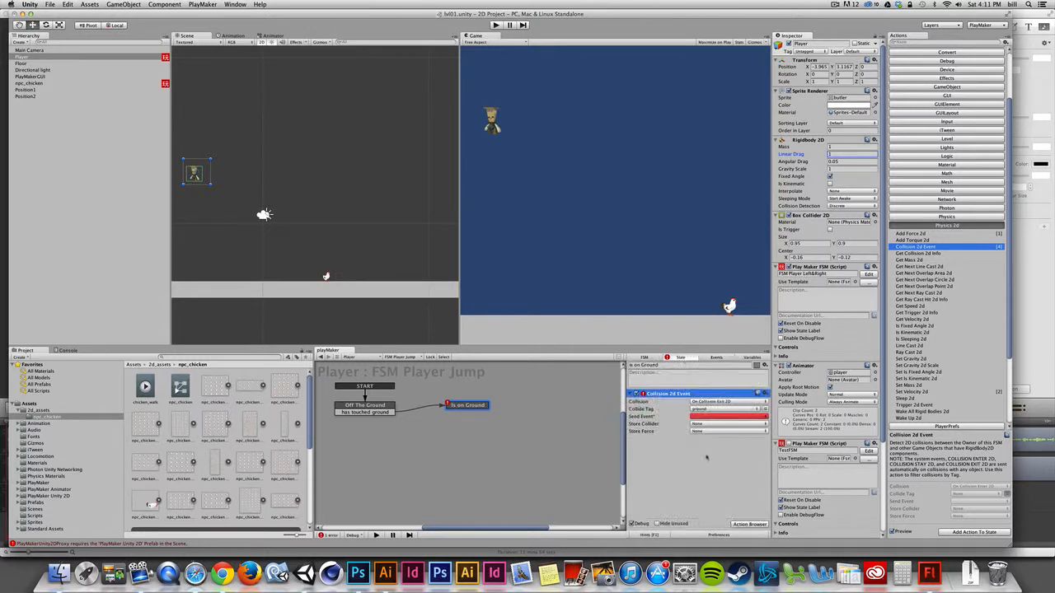
click(711, 417)
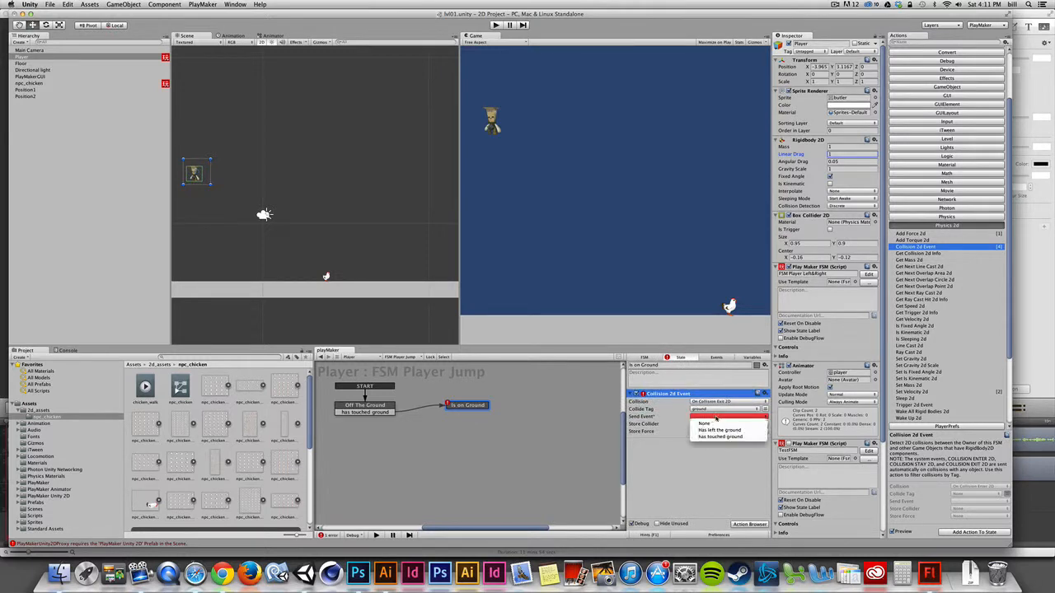
click(722, 423)
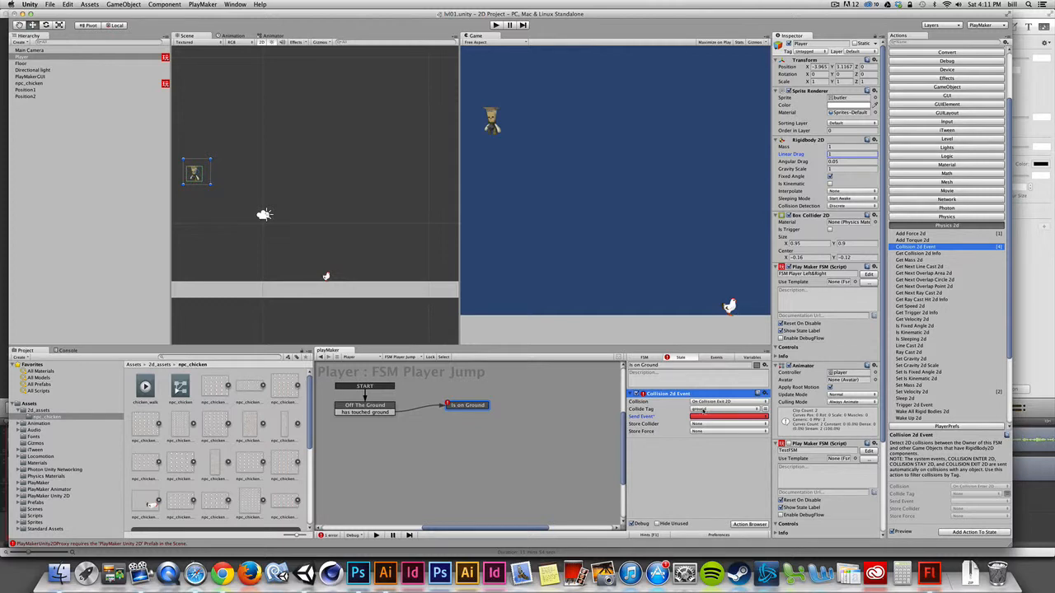
click(707, 417)
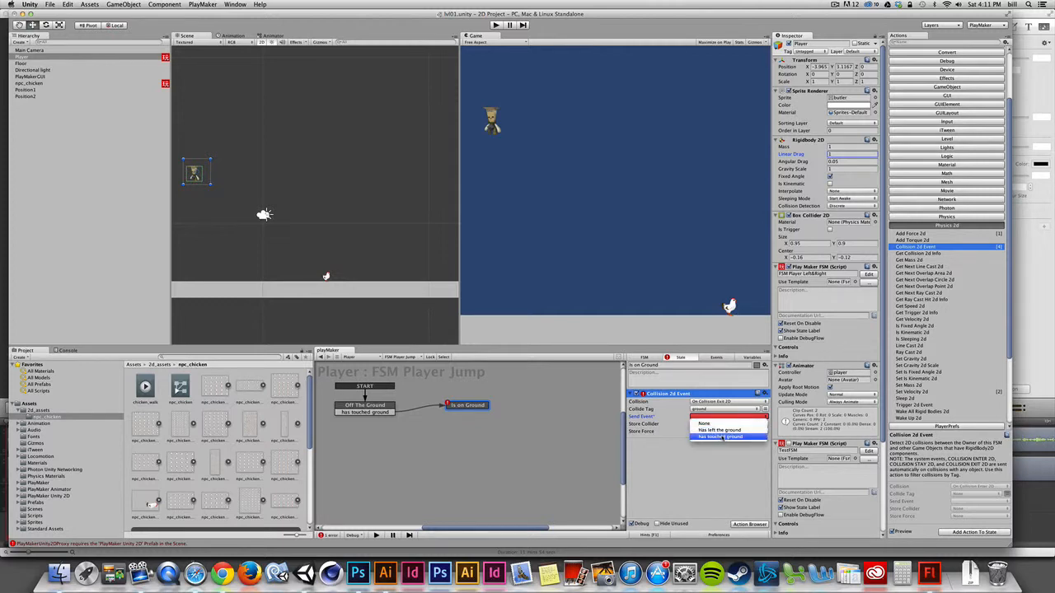
click(717, 430)
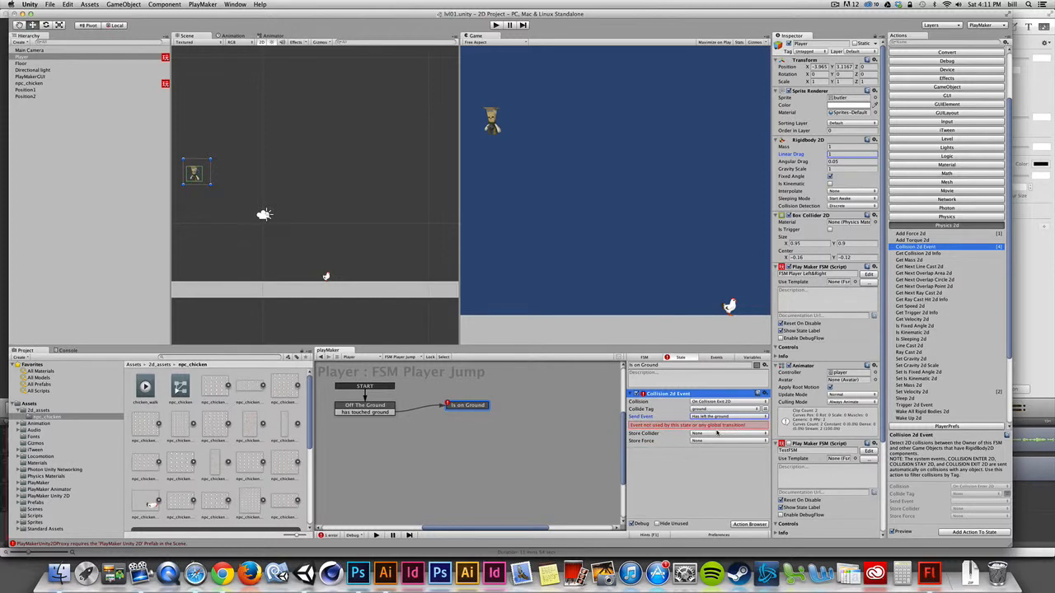
Step: Add a Has left the ground transition on Is on Ground, link it back to Off The Ground, and reposition the state
right_click(461, 410)
mouse_move(501, 412)
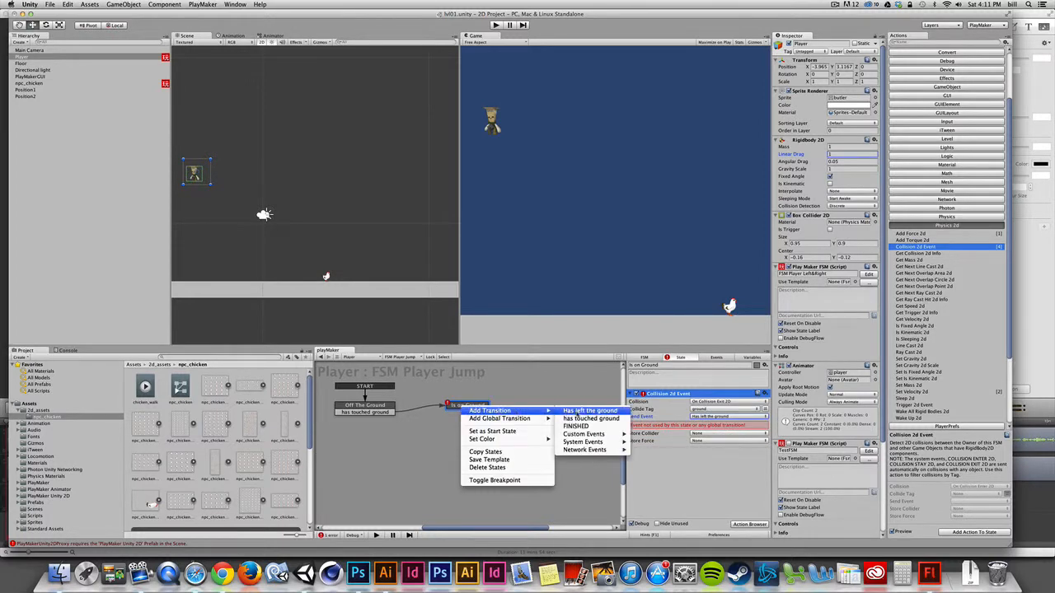
click(582, 409)
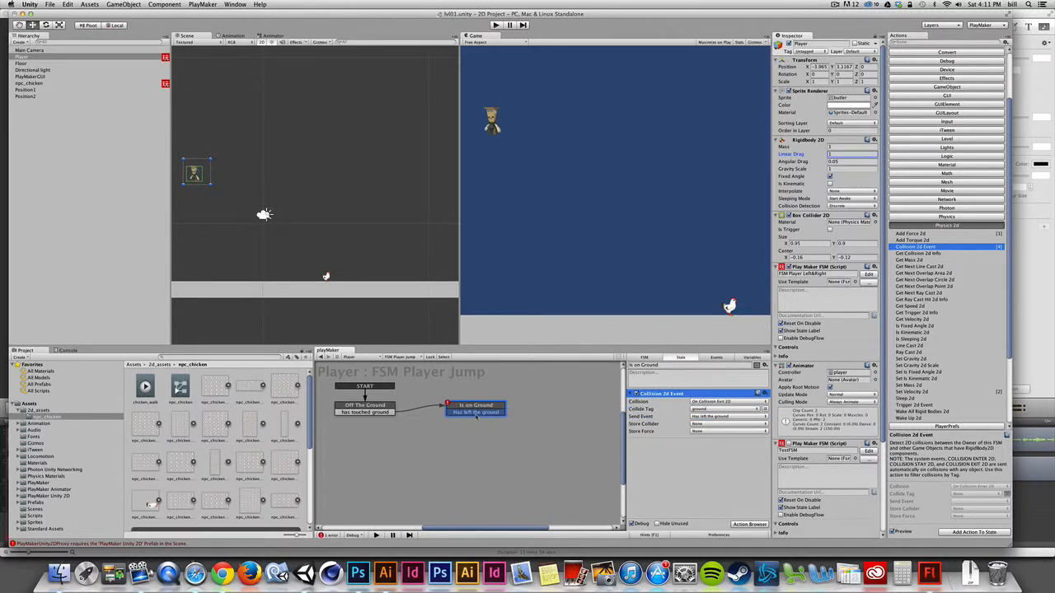
drag(437, 415, 387, 409)
drag(452, 414, 512, 430)
click(365, 410)
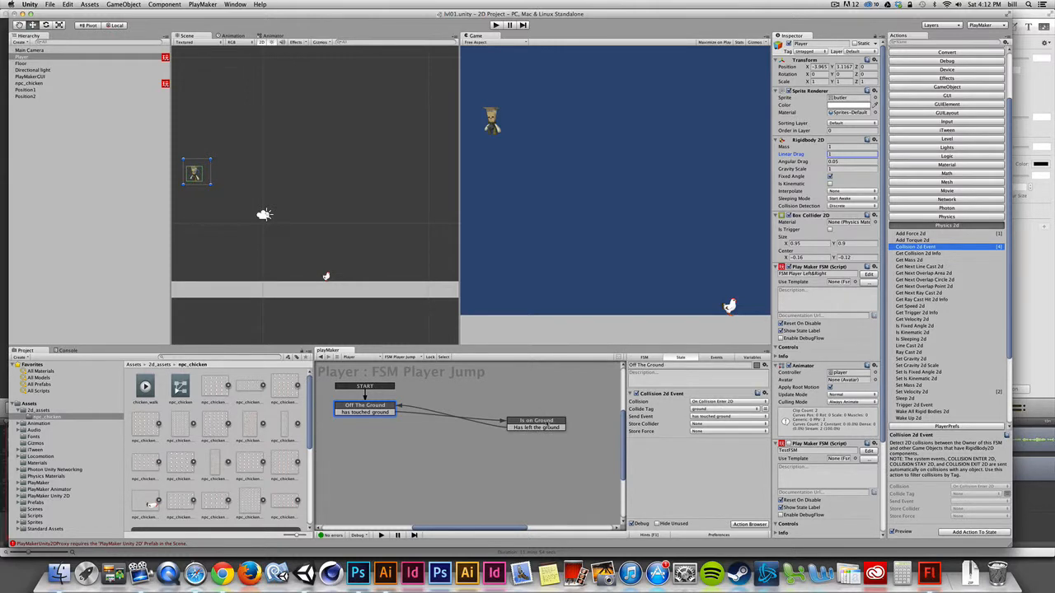
Step: Run play mode and press Space to watch which states of the jump FSM become active
click(553, 421)
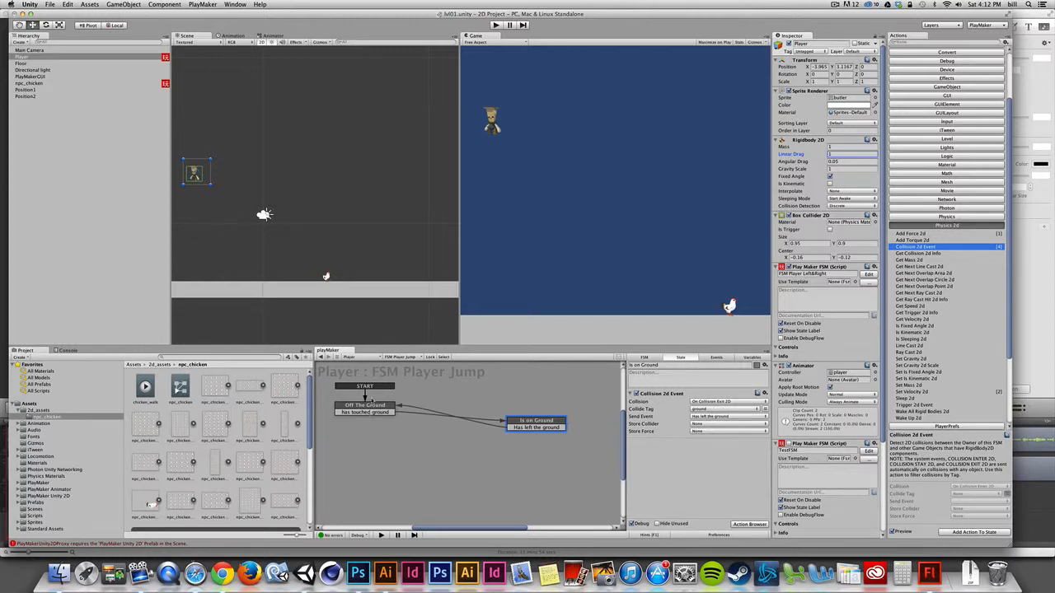
click(495, 24)
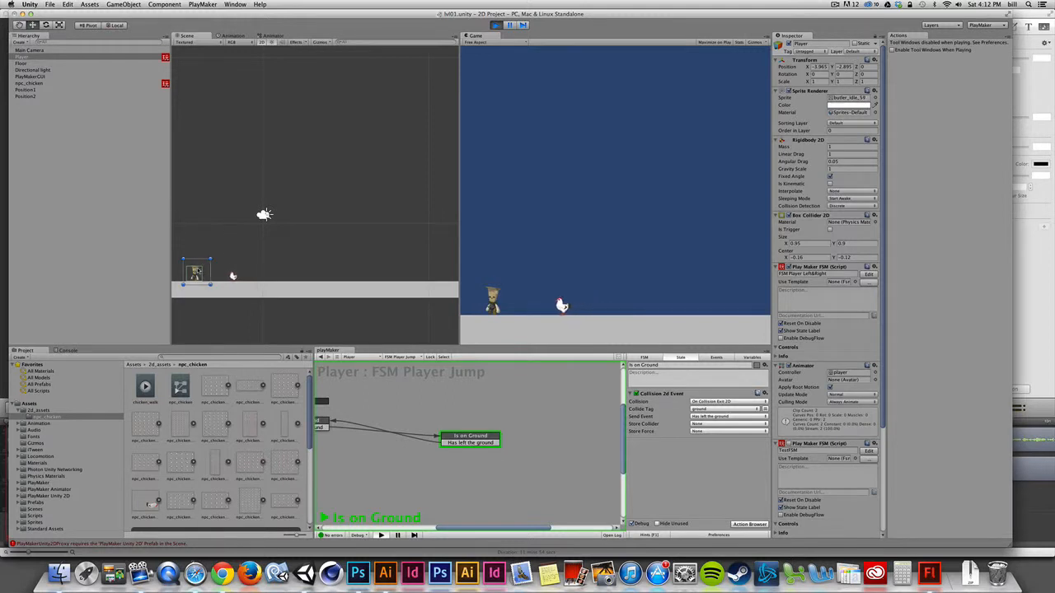
key(space)
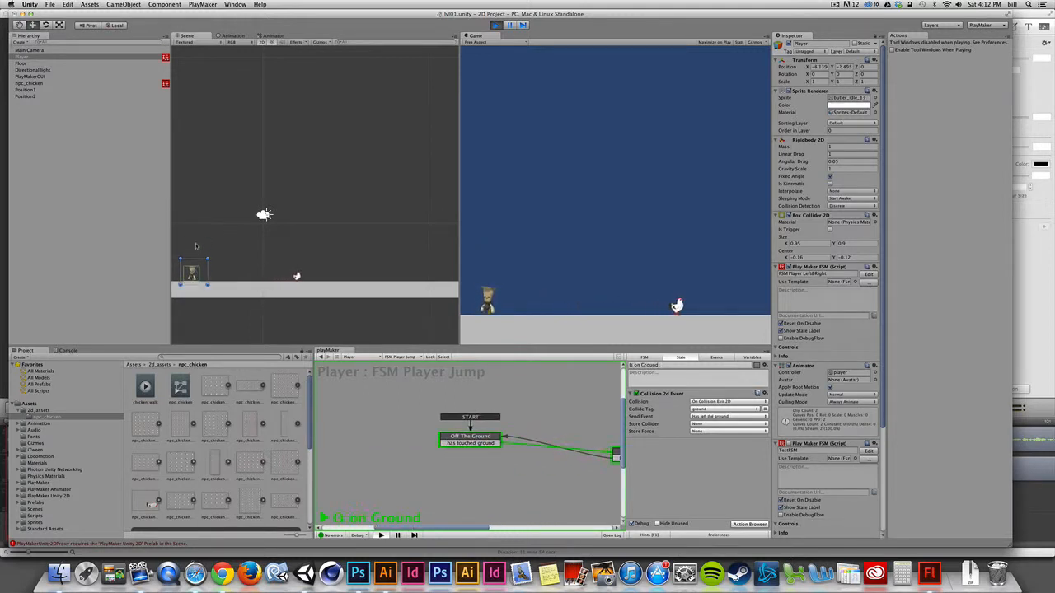
key(space)
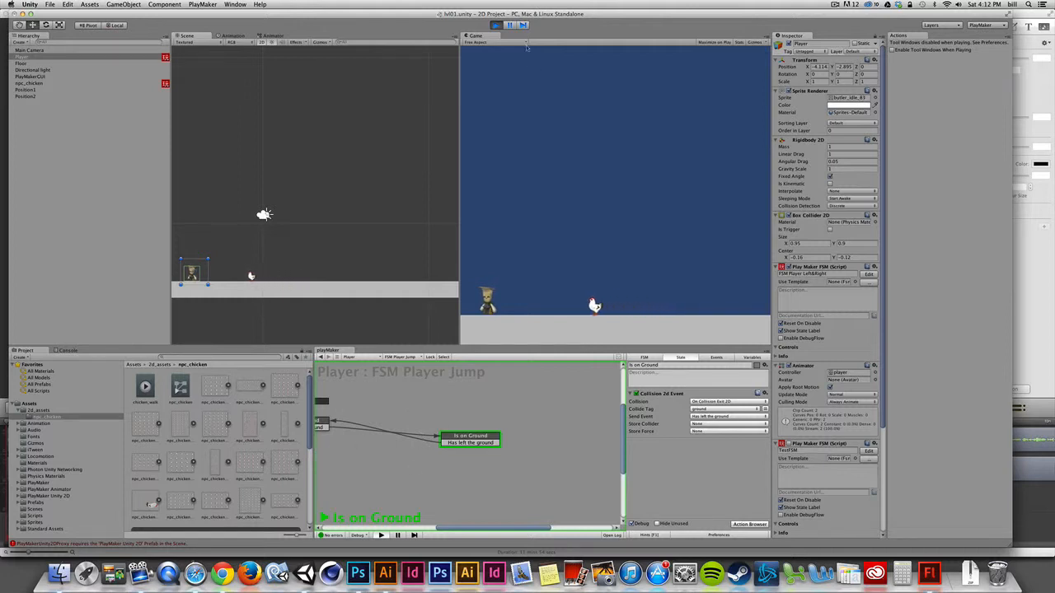
key(super+p)
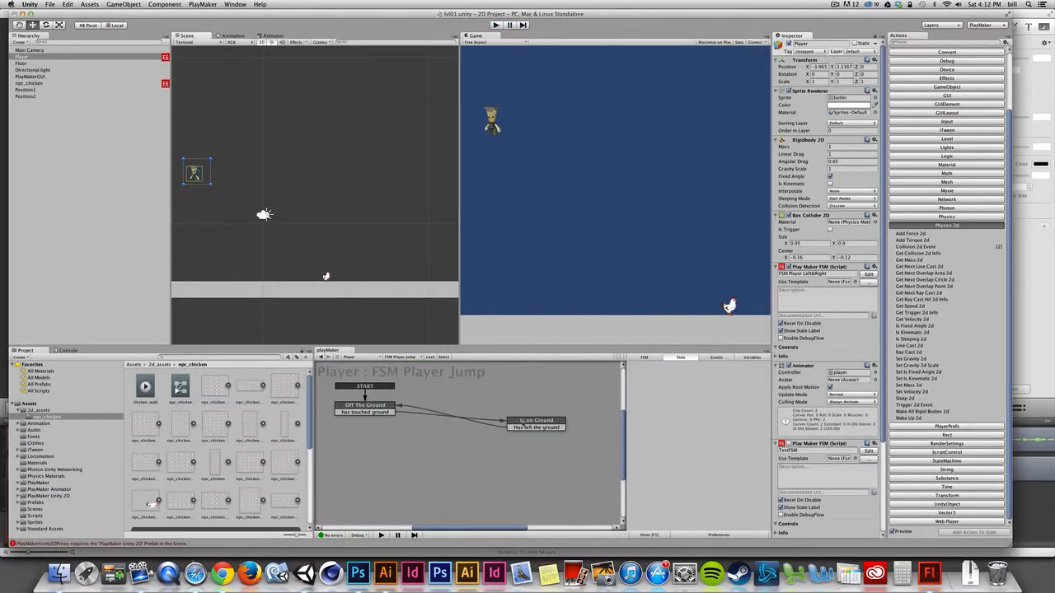
Step: Move Is on Ground closer and add a Get Key Down action to it with the key set to Space
drag(515, 425, 476, 410)
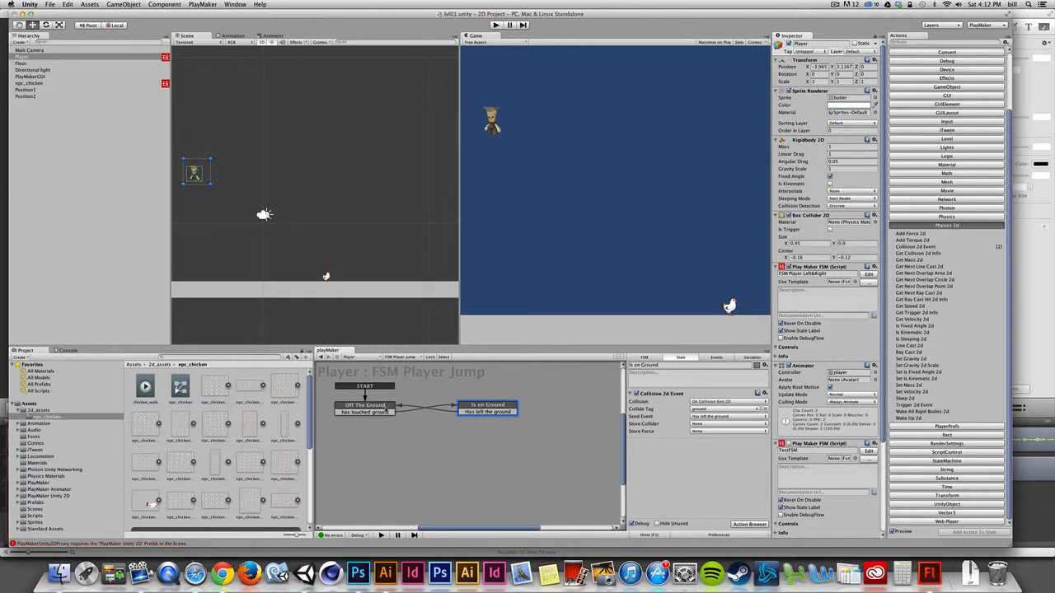
click(382, 407)
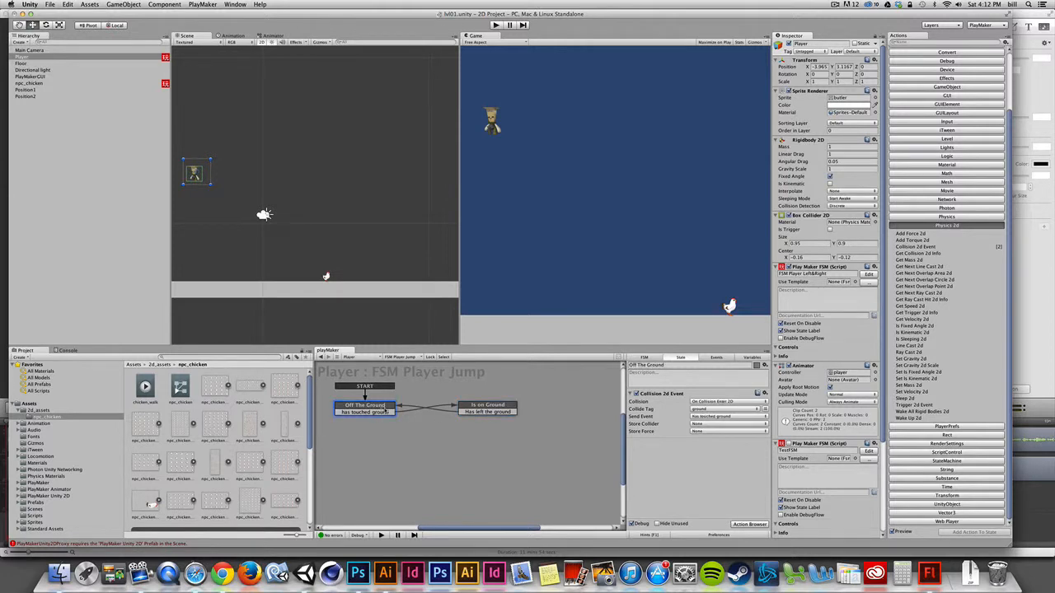
click(479, 405)
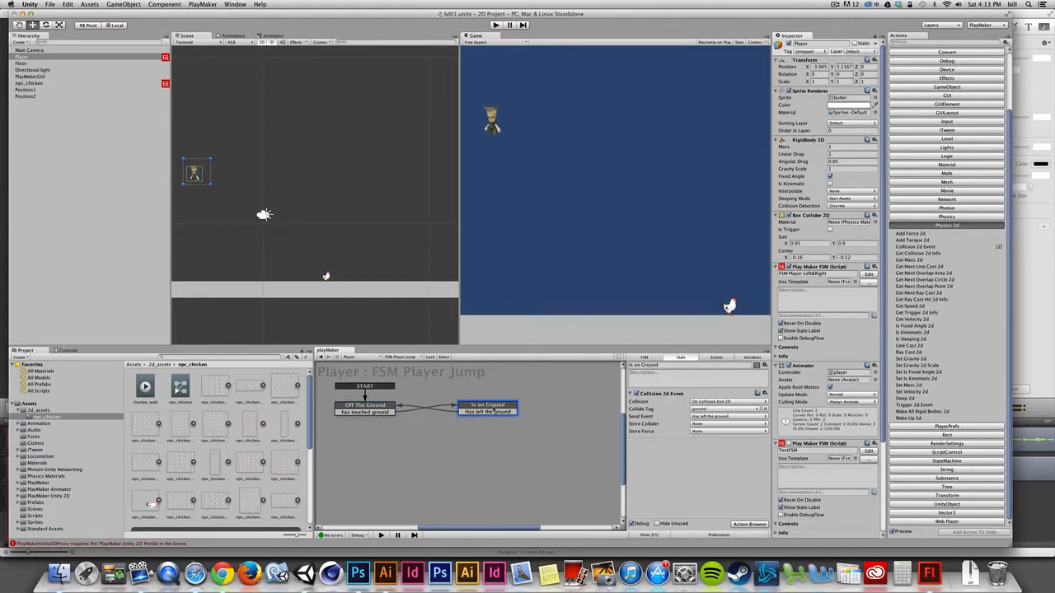
click(947, 121)
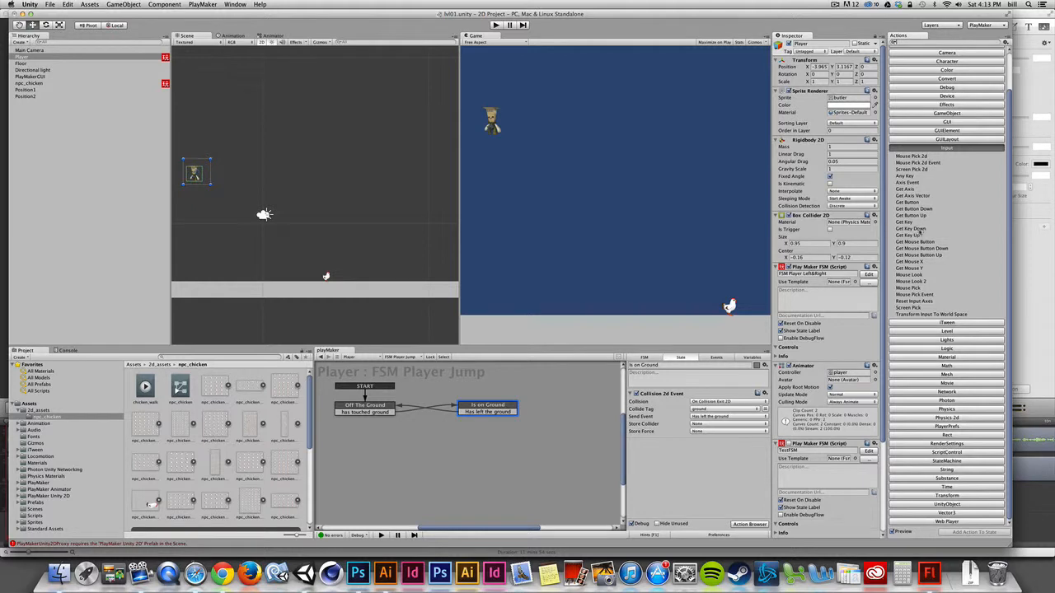
double_click(916, 232)
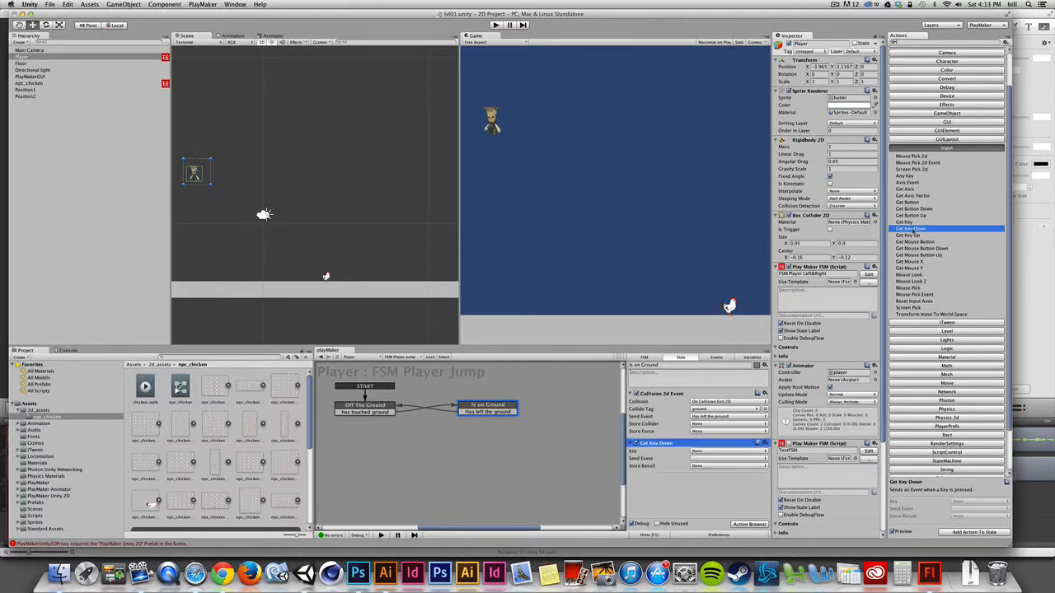
click(725, 454)
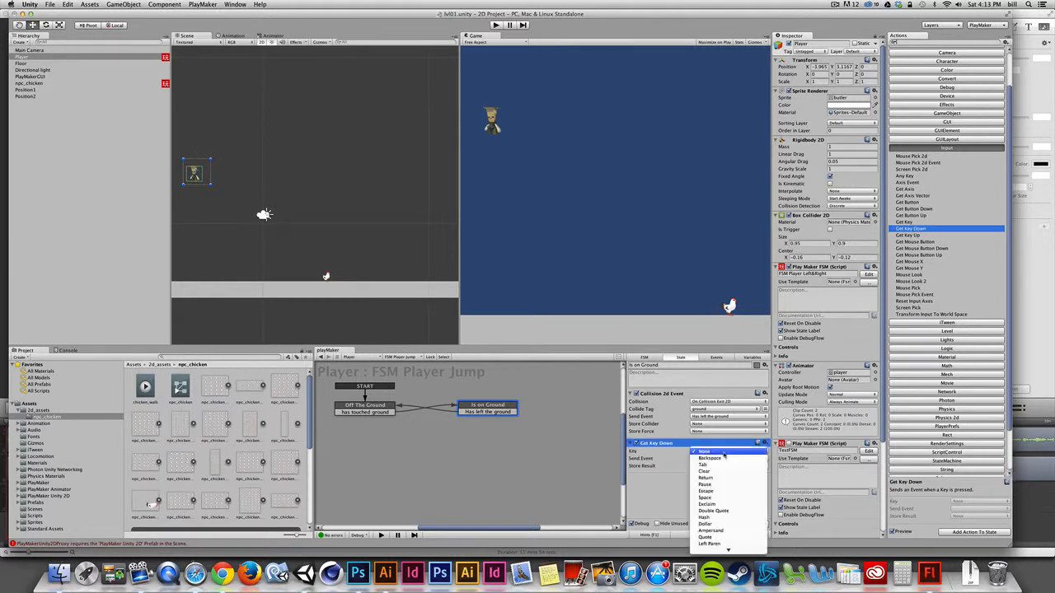
click(718, 498)
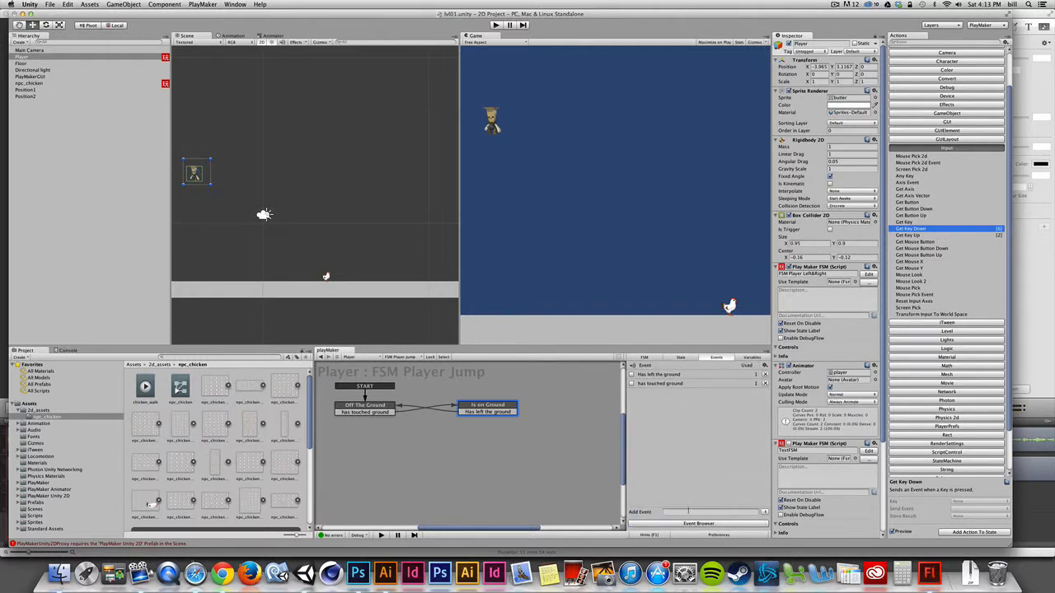
Step: Create a new FSM event named jump
click(688, 511)
text(jump)
key(Return)
Step: Add a jump transition to Is on Ground and set the Get Key Down action to send the jump event
right_click(494, 407)
mouse_move(497, 407)
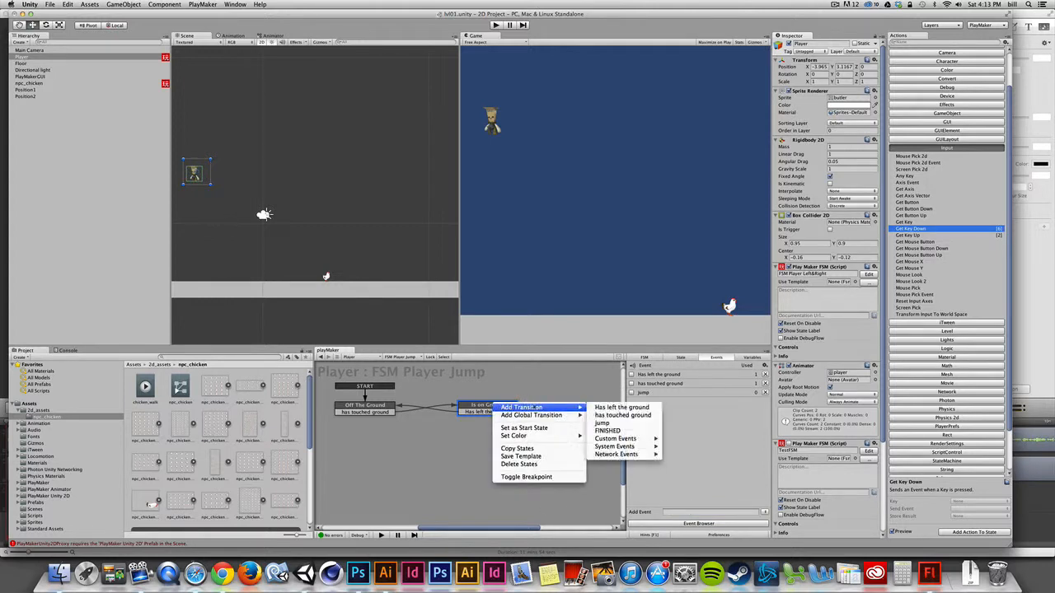
click(606, 422)
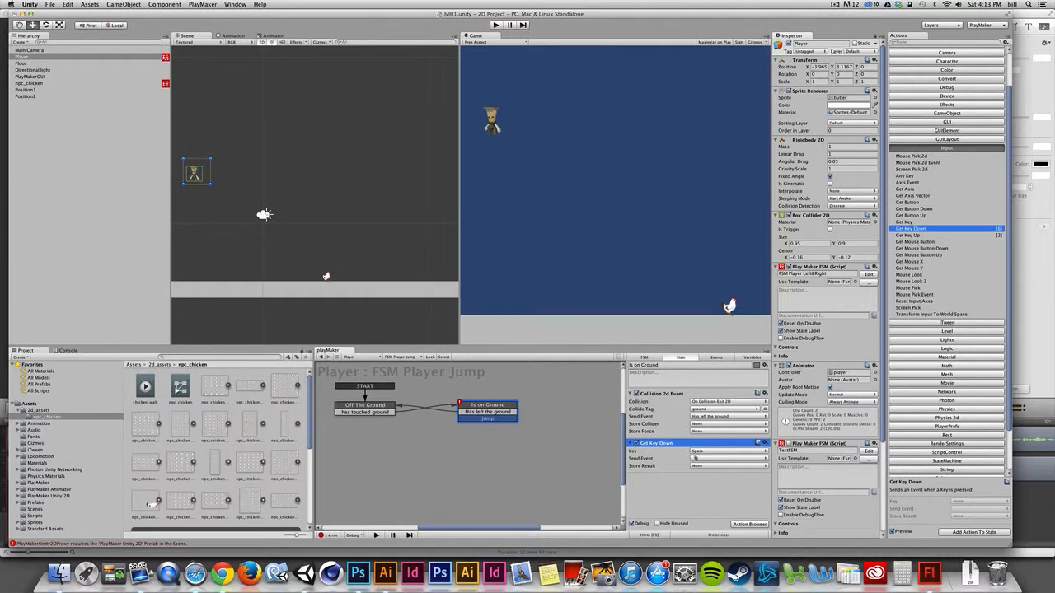
click(699, 459)
click(714, 486)
Step: Create a new state below Is on Ground and connect the jump transition to it
right_click(544, 442)
click(561, 446)
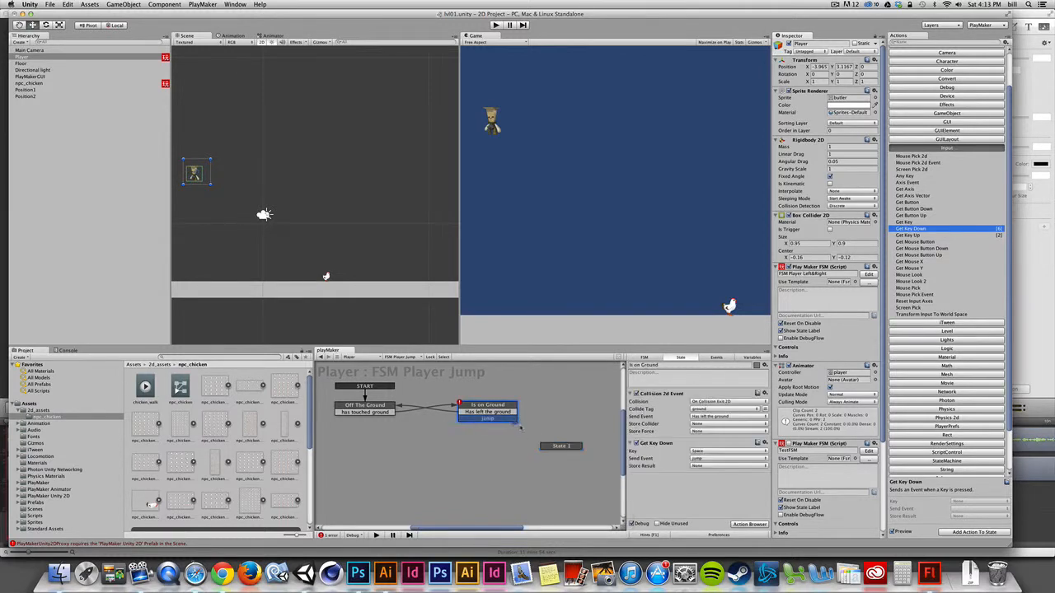
drag(519, 426, 473, 465)
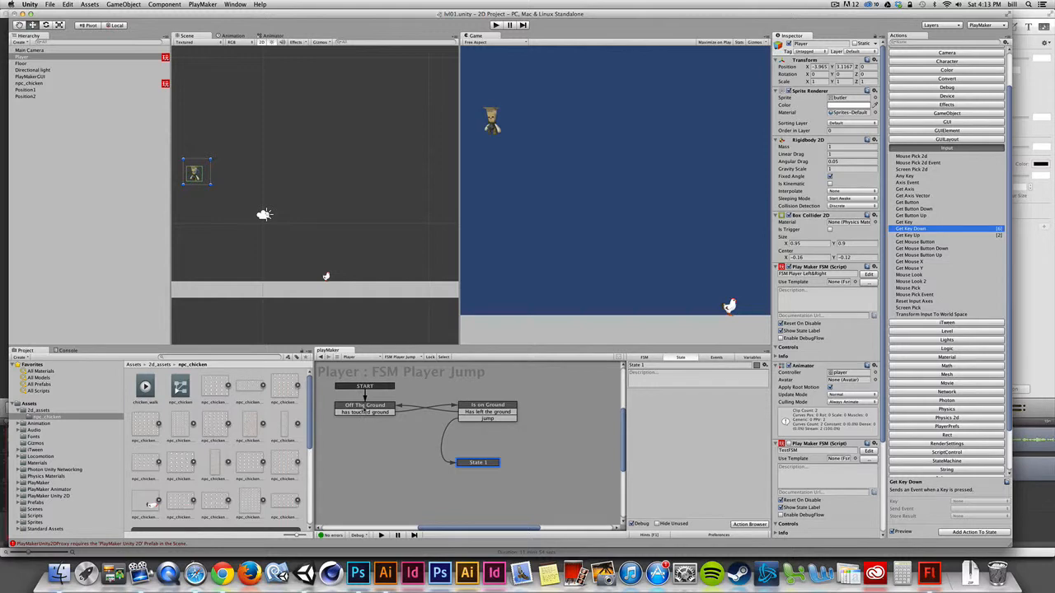
click(489, 407)
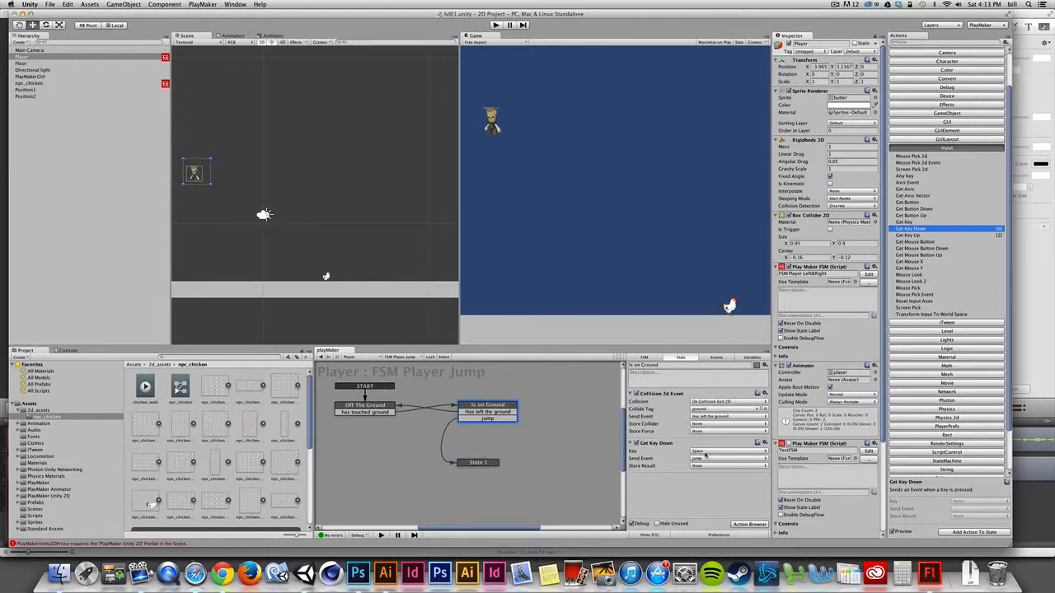
Step: Test the FSM in play mode by pressing Space
click(495, 25)
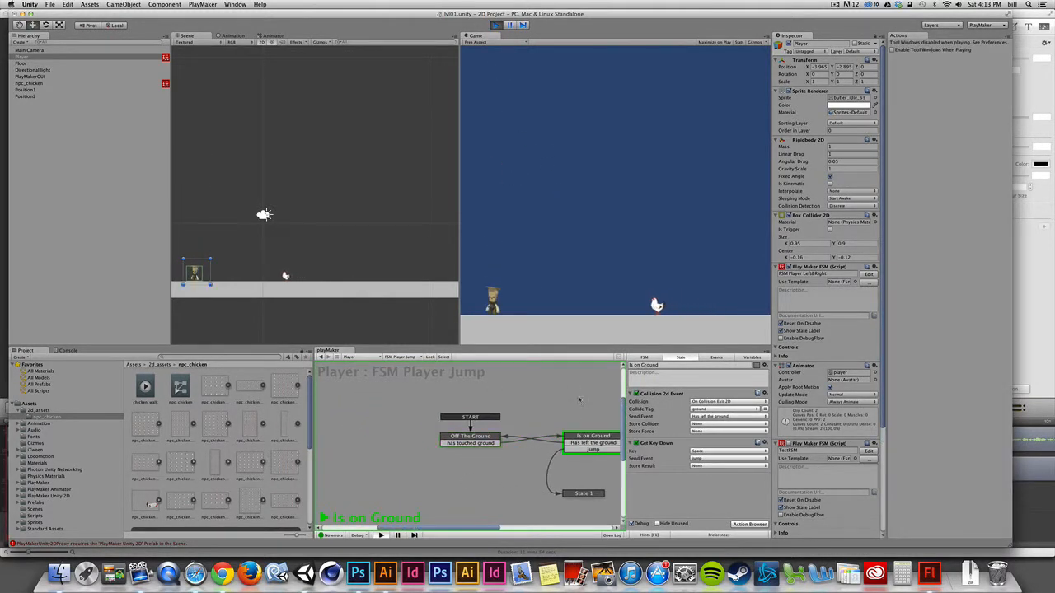
key(space)
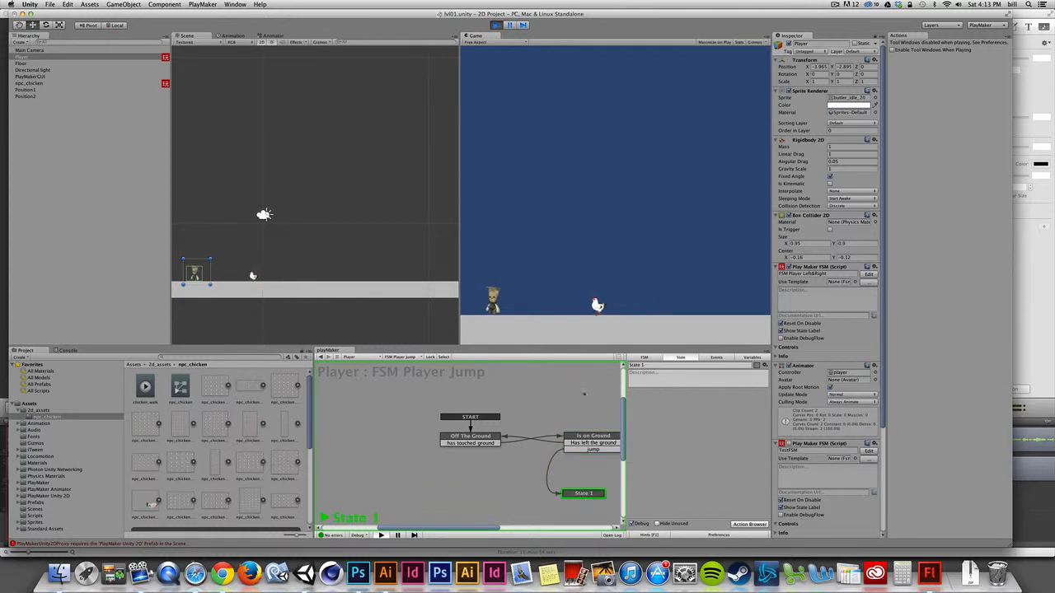
key(super+p)
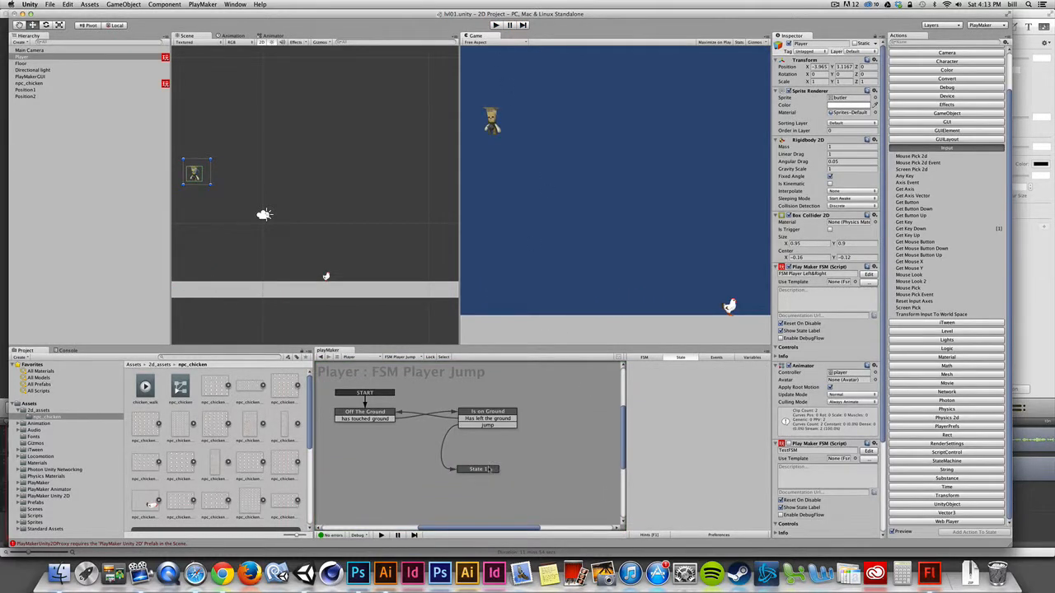
Step: Rename the new state to Jumping
click(487, 469)
drag(656, 364, 580, 364)
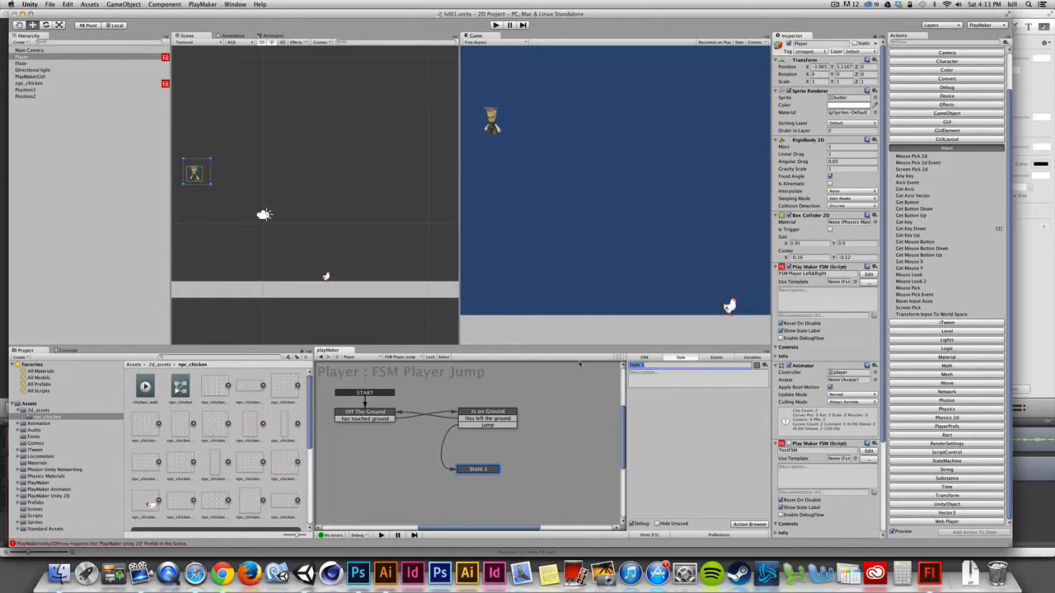
text(Jumping)
Step: Add an Add Force 2d action to the Jumping state with its Y force set to 600
click(946, 419)
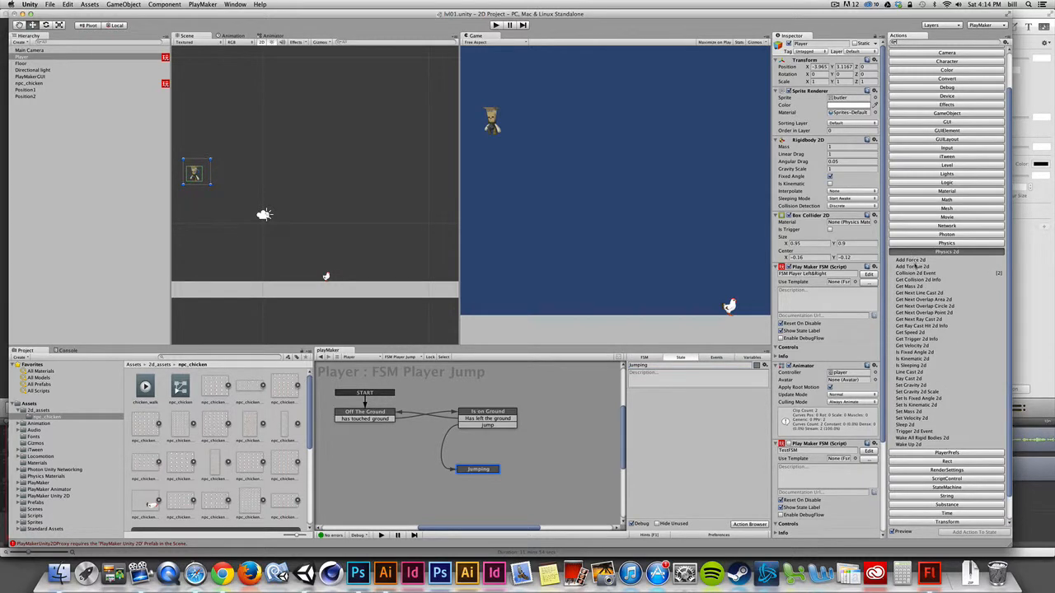
click(915, 261)
drag(915, 262, 750, 444)
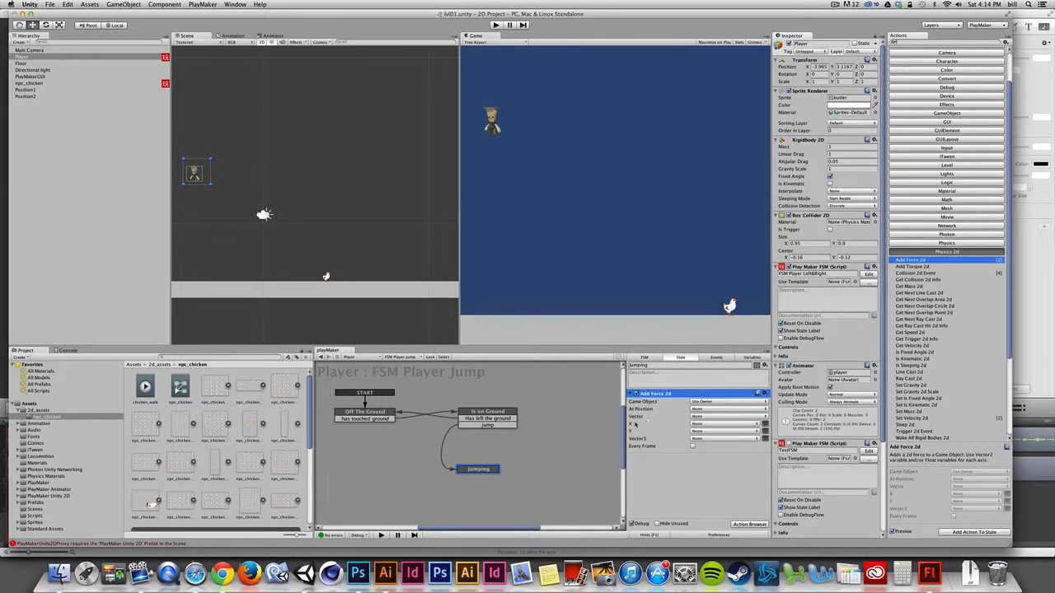
click(765, 431)
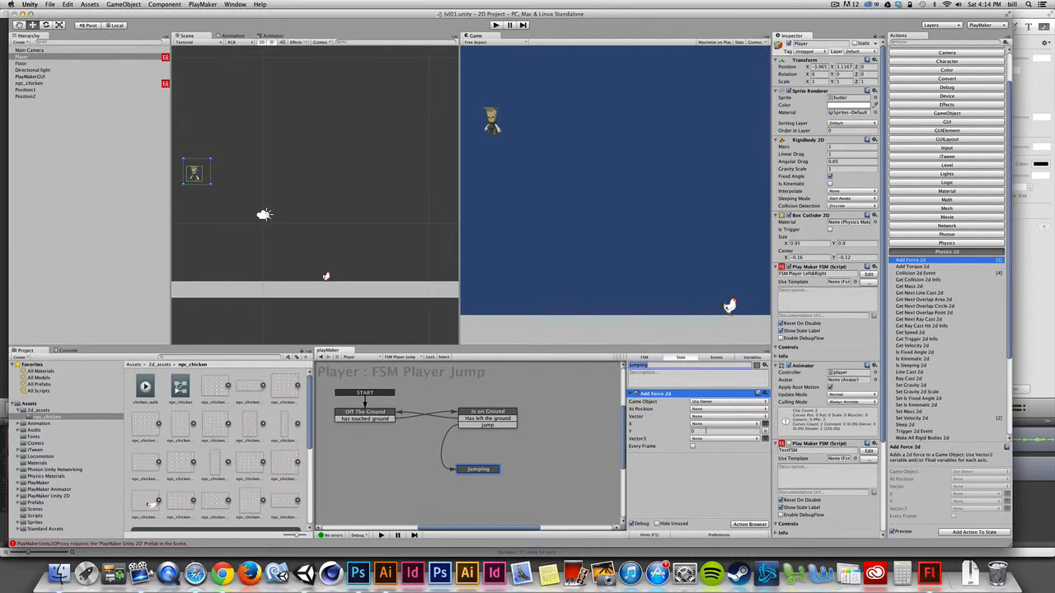
click(679, 432)
text(600)
Step: Run play mode and press Space to test the jump force
click(495, 25)
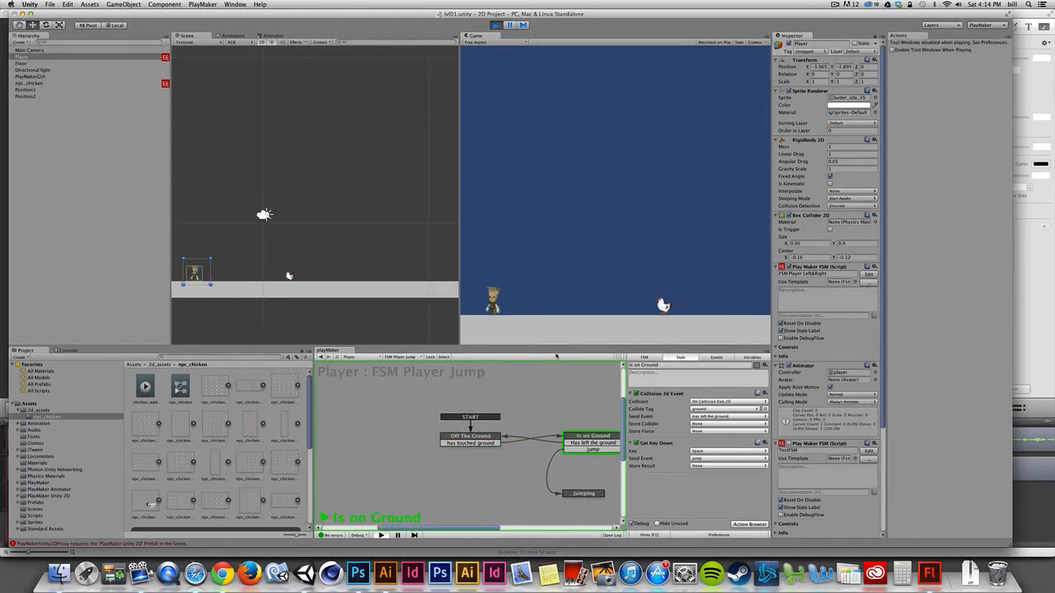
key(space)
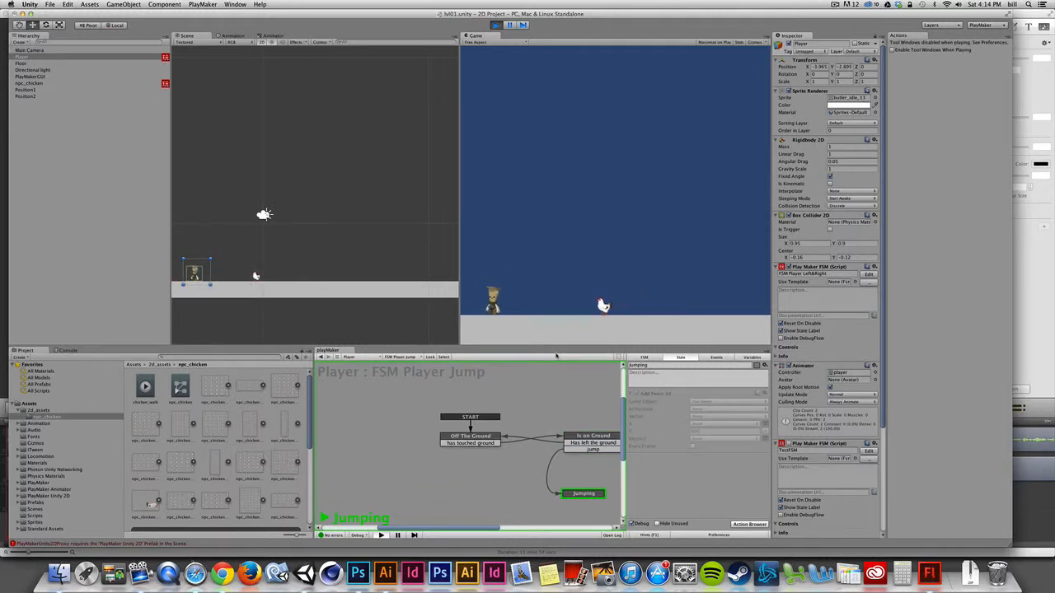
key(super+p)
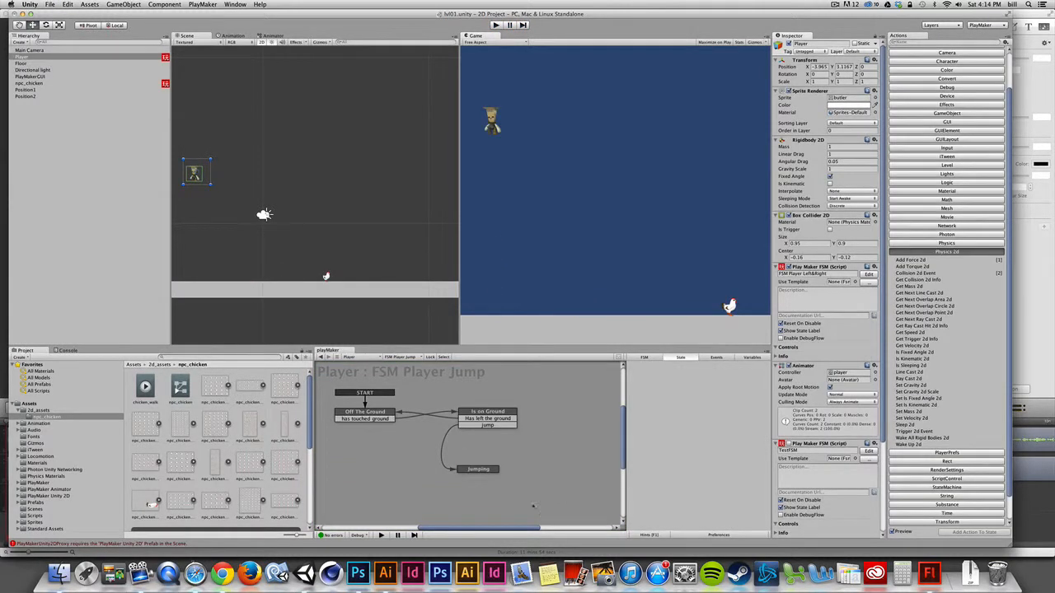
Step: Enable Every Frame on the Jumping state's Add Force 2d action and test it in play mode
click(475, 468)
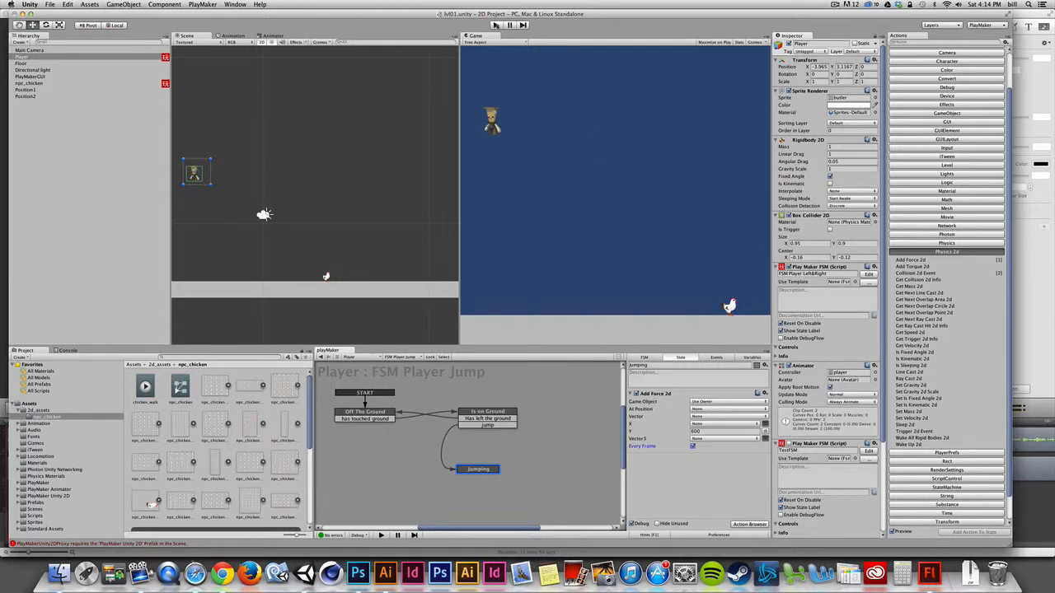
click(495, 24)
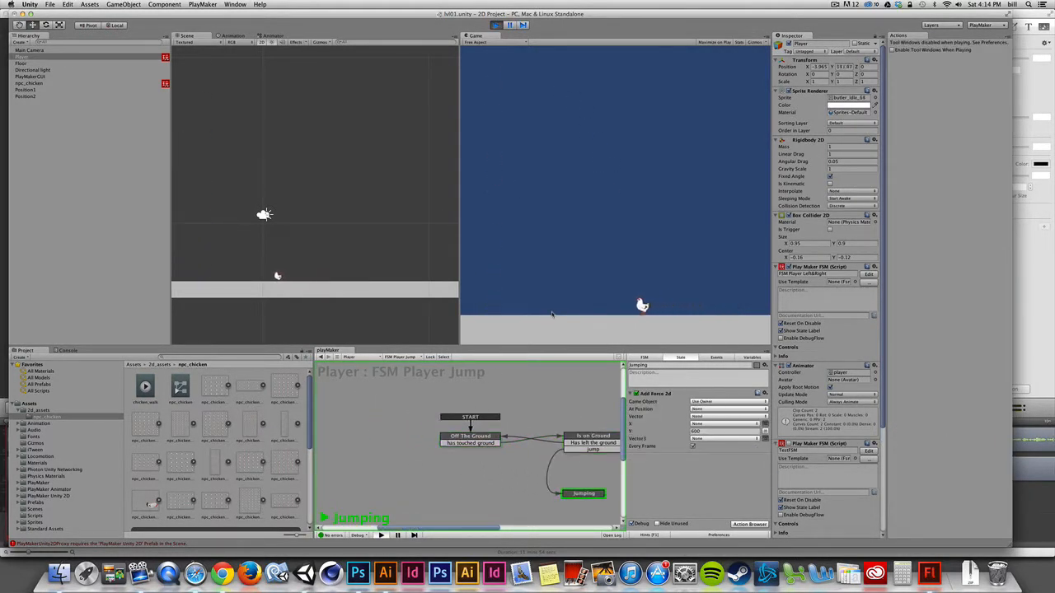
key(super+p)
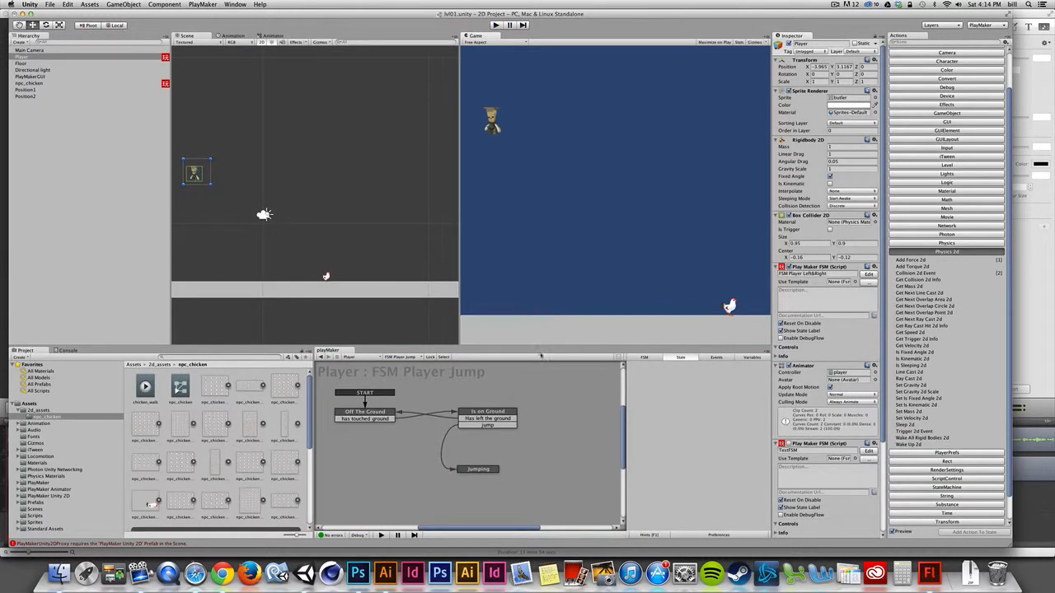
Step: Select the Jumping state, then run play mode and press Space to test the jump again
click(484, 469)
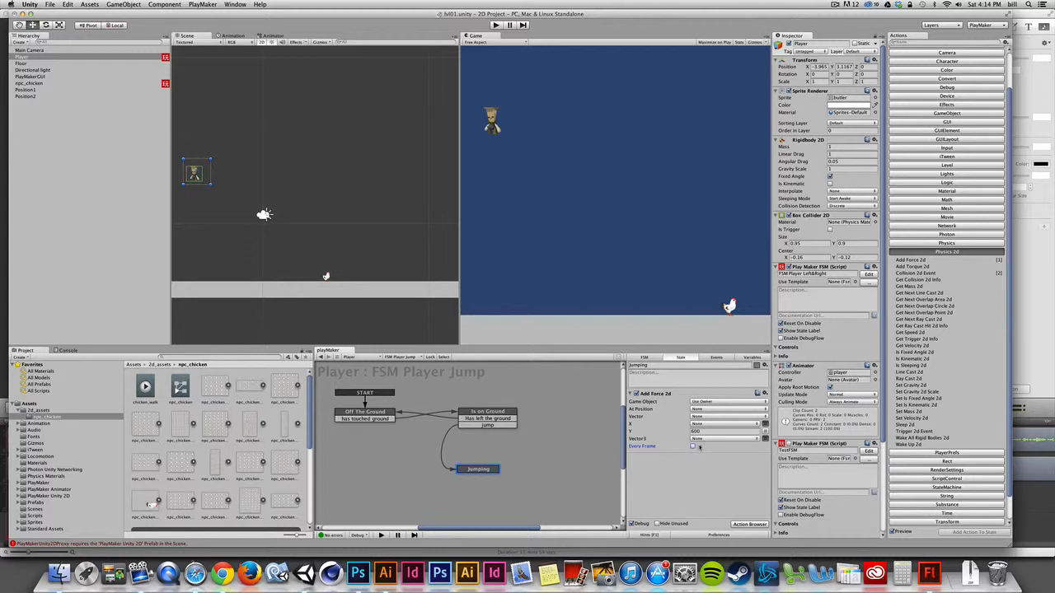
click(497, 25)
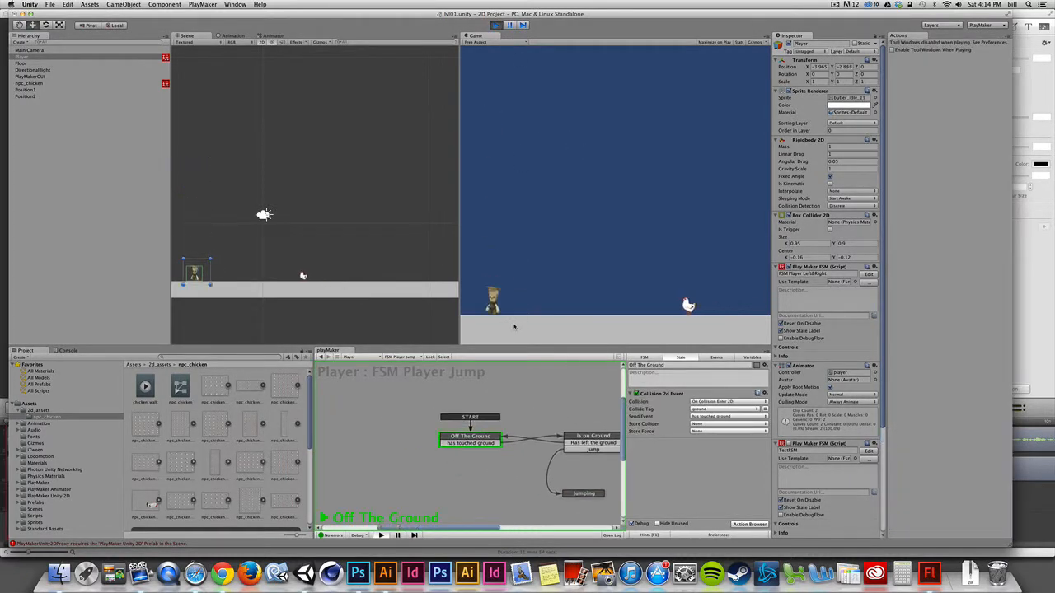
key(space)
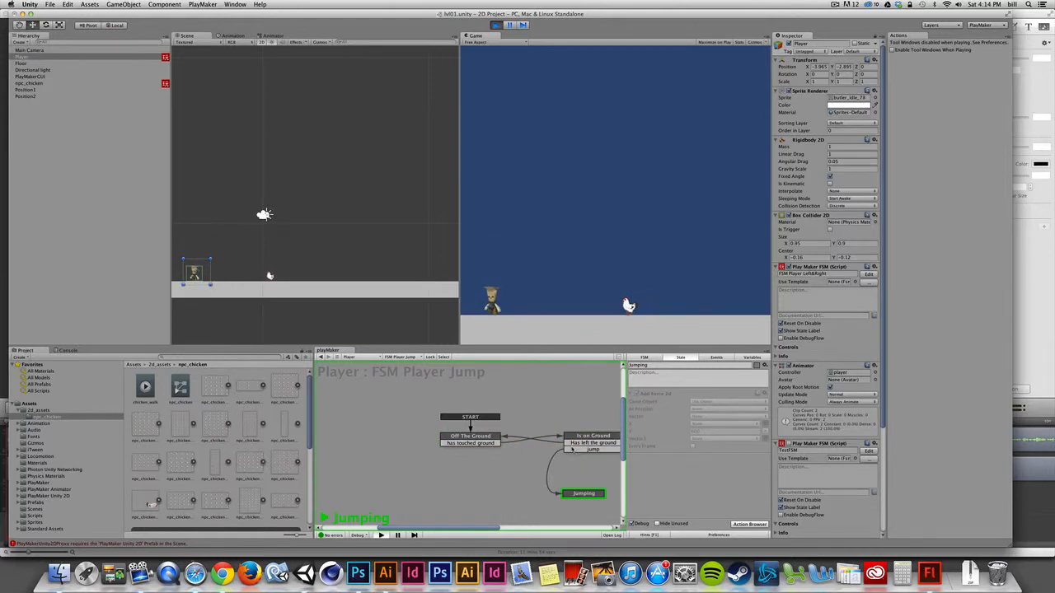
click(496, 25)
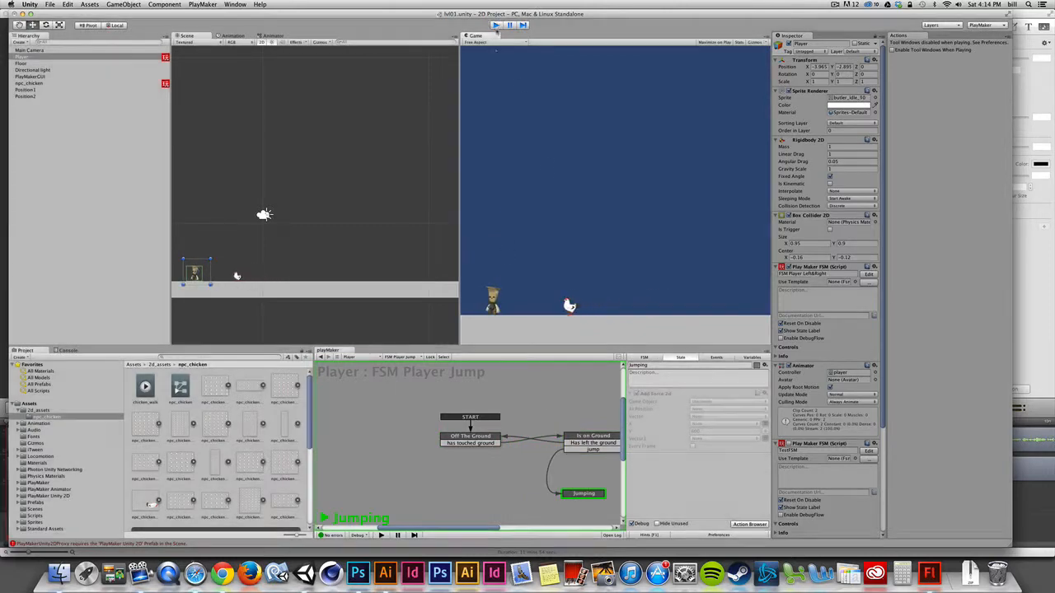
Step: Add a FINISHED transition to the Jumping state and connect it back to the Off The Ground state
drag(497, 469, 494, 452)
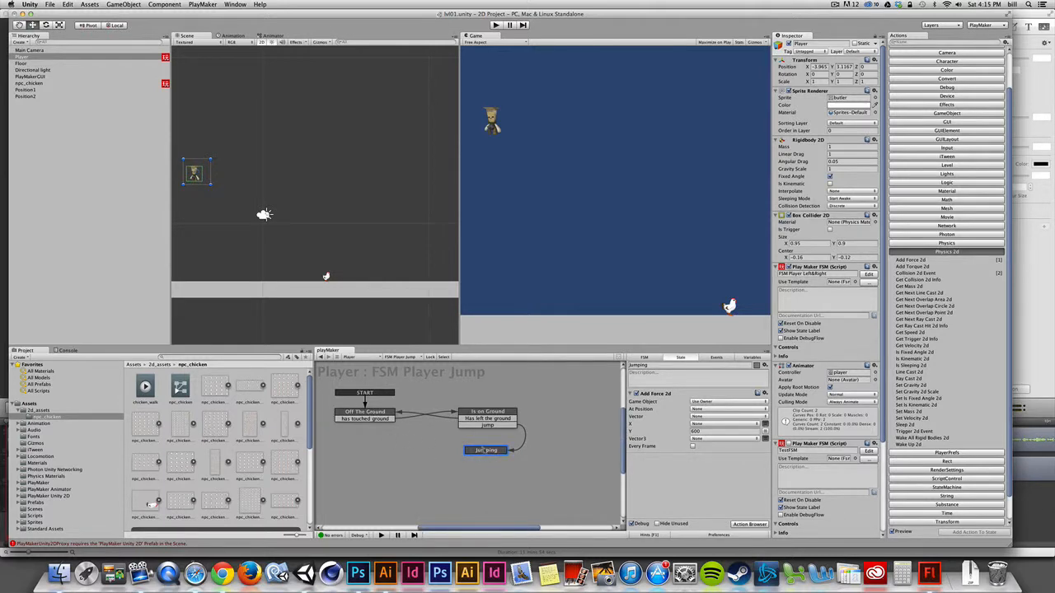
right_click(485, 451)
mouse_move(519, 455)
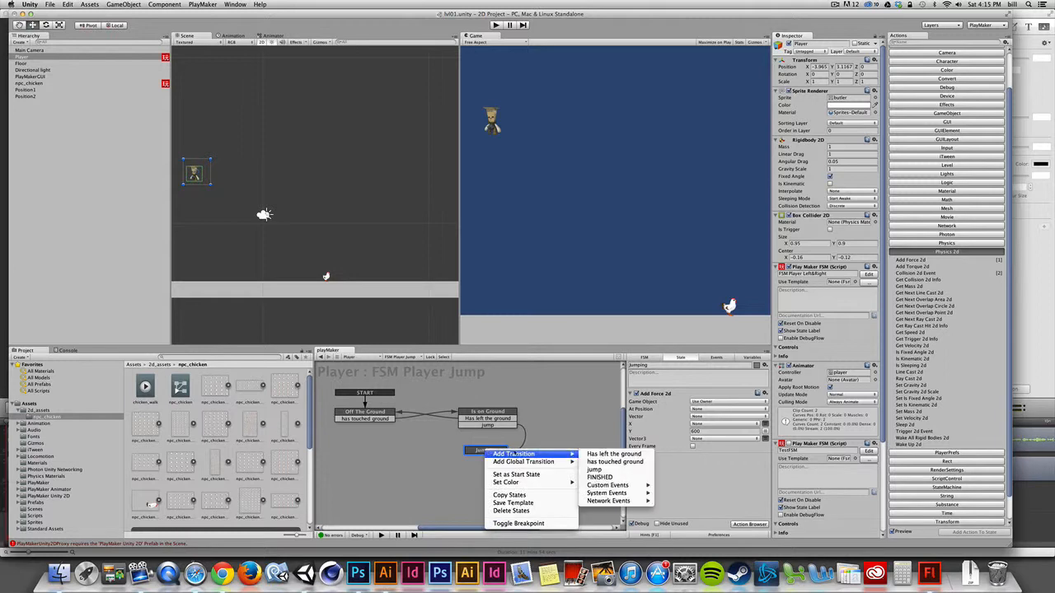
click(602, 478)
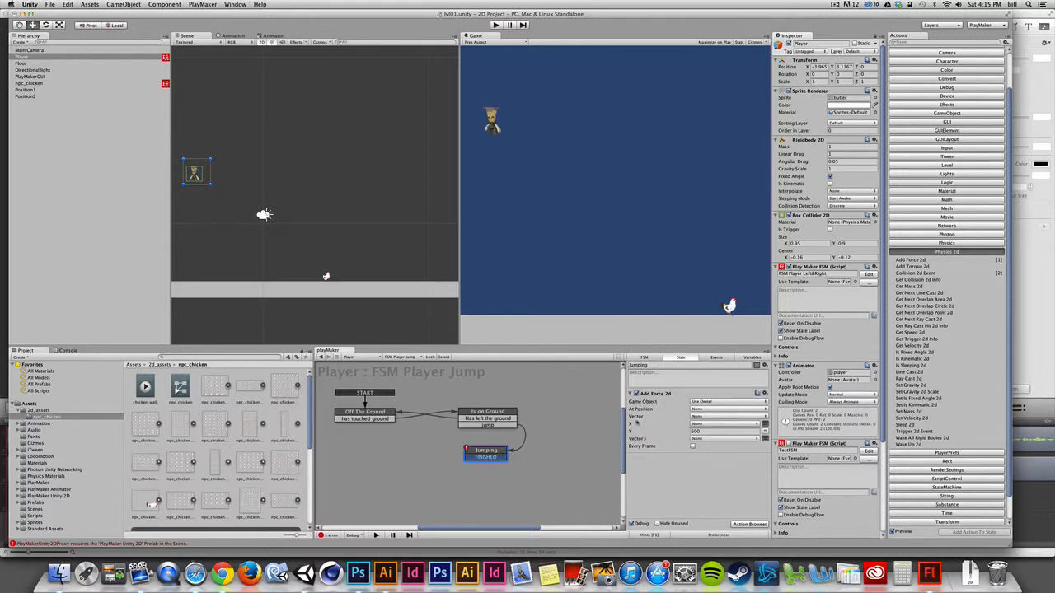
drag(497, 458, 392, 419)
drag(476, 459, 478, 472)
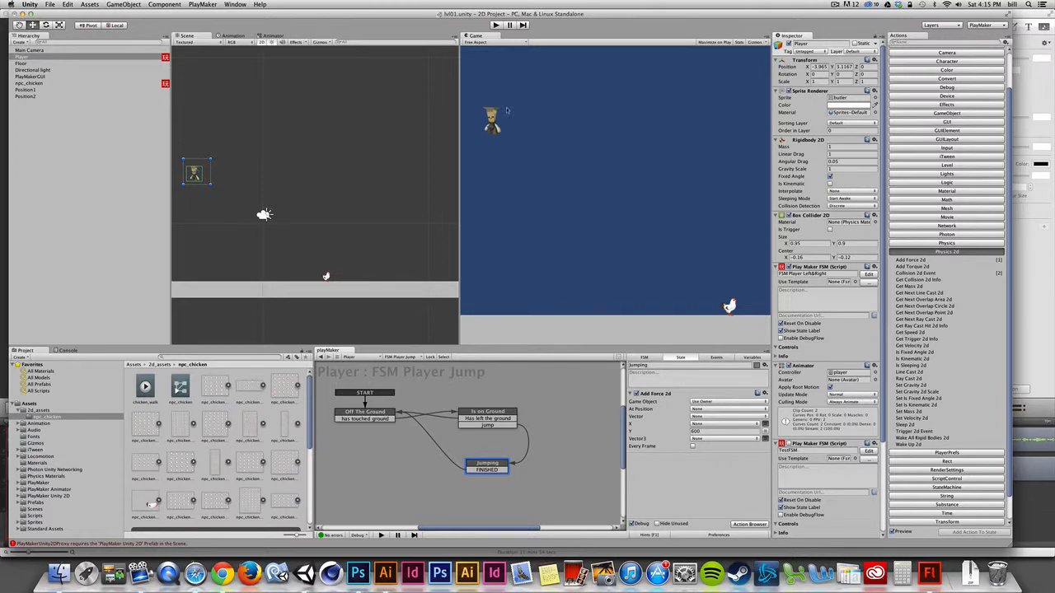
Step: Run play mode and test jumping repeatedly with Space while moving the player left and right
click(496, 25)
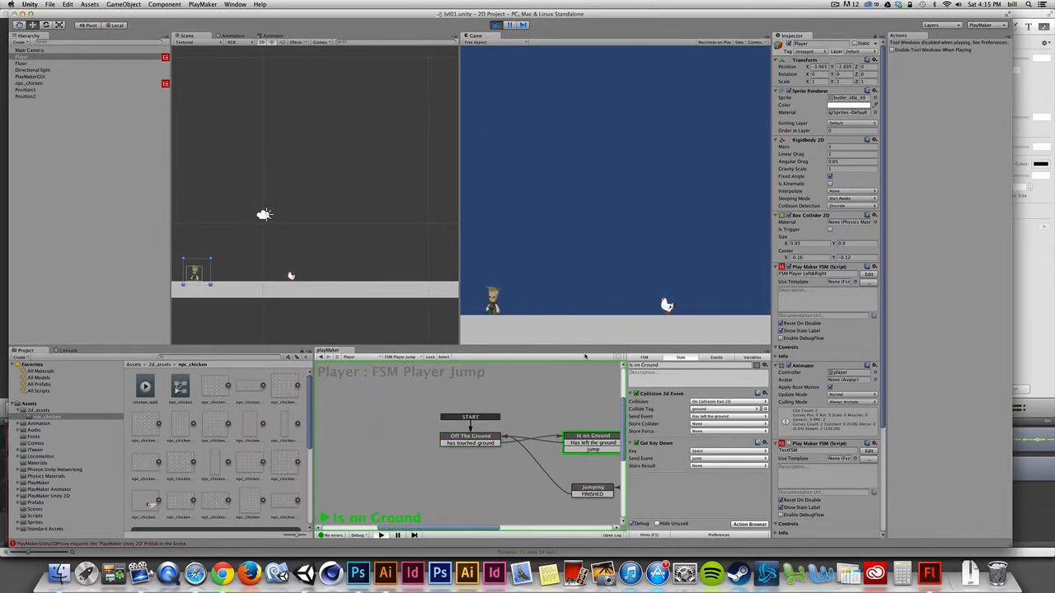
key(space)
key(space)
key(Right)
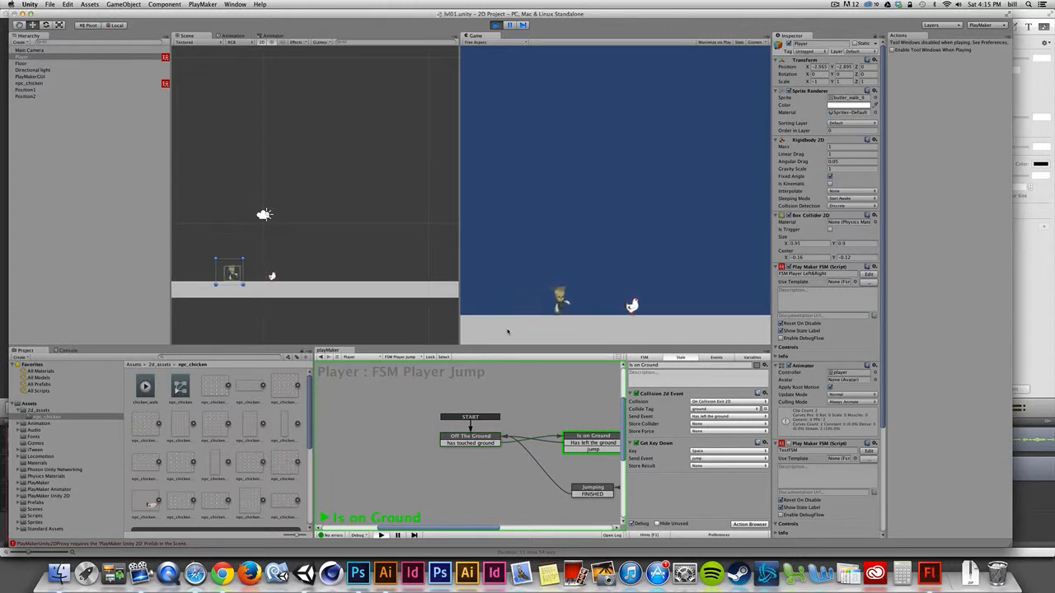
key(space)
key(Left)
key(space)
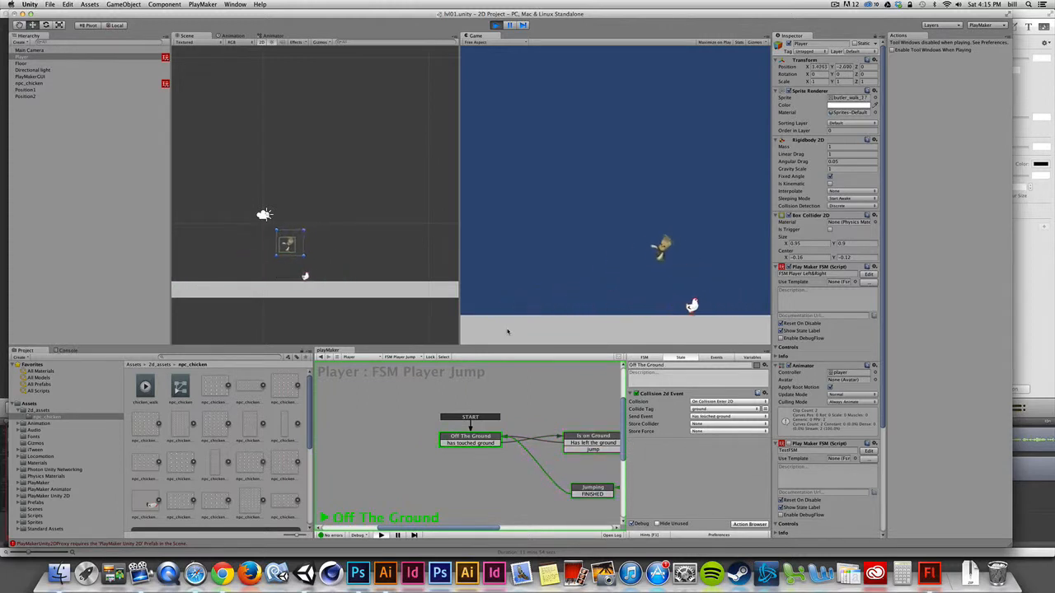
key(space)
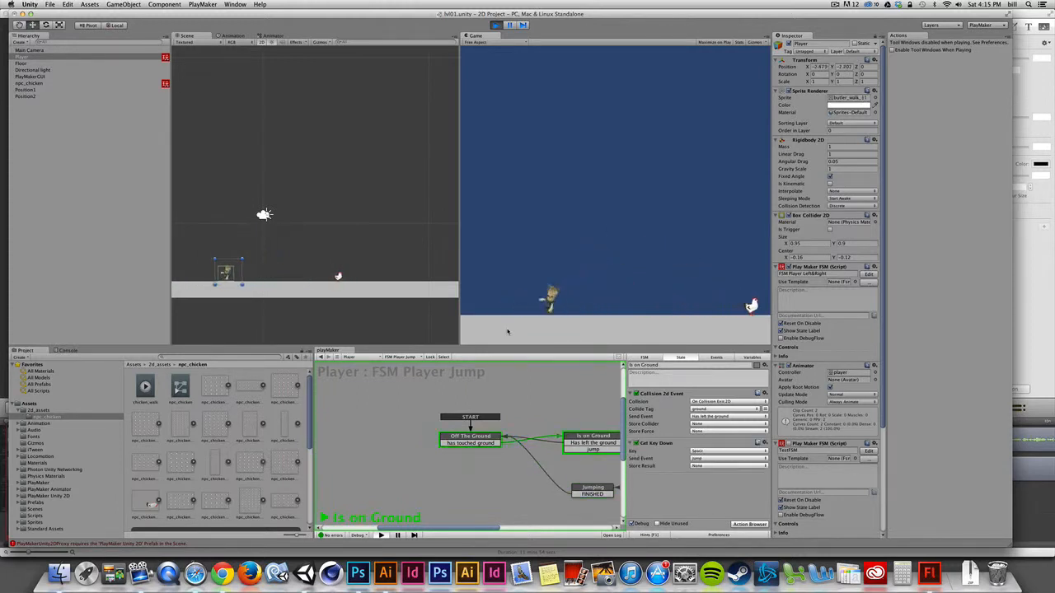
key(space)
key(Right)
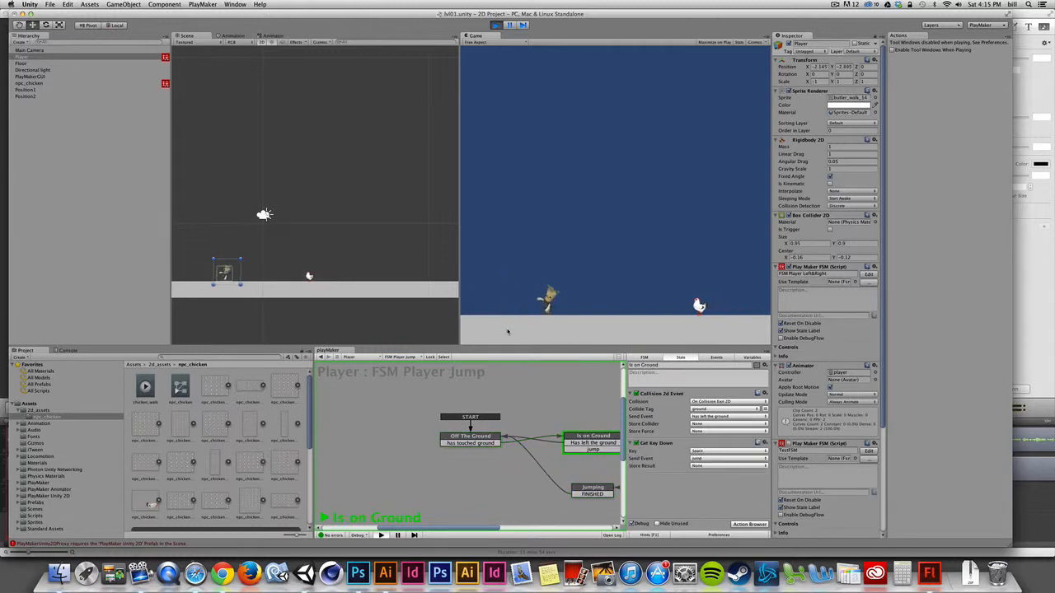
key(Left)
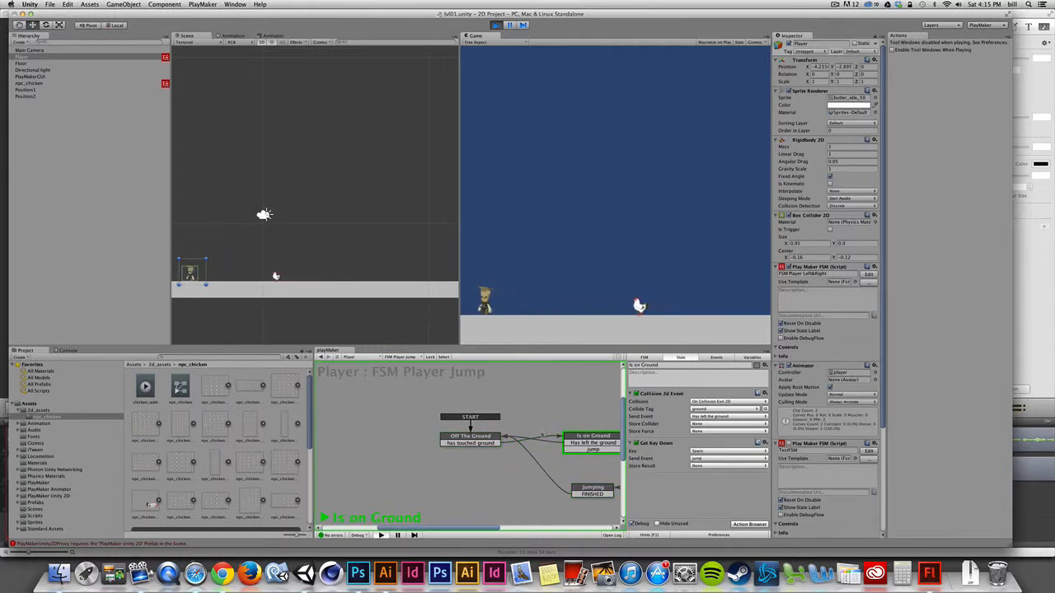
key(Right)
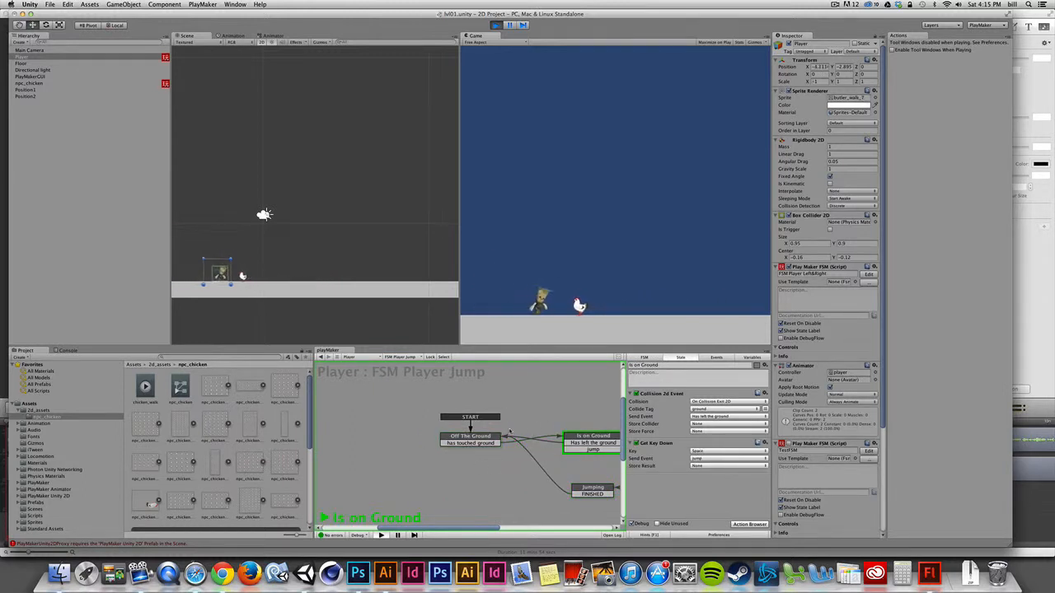
key(space)
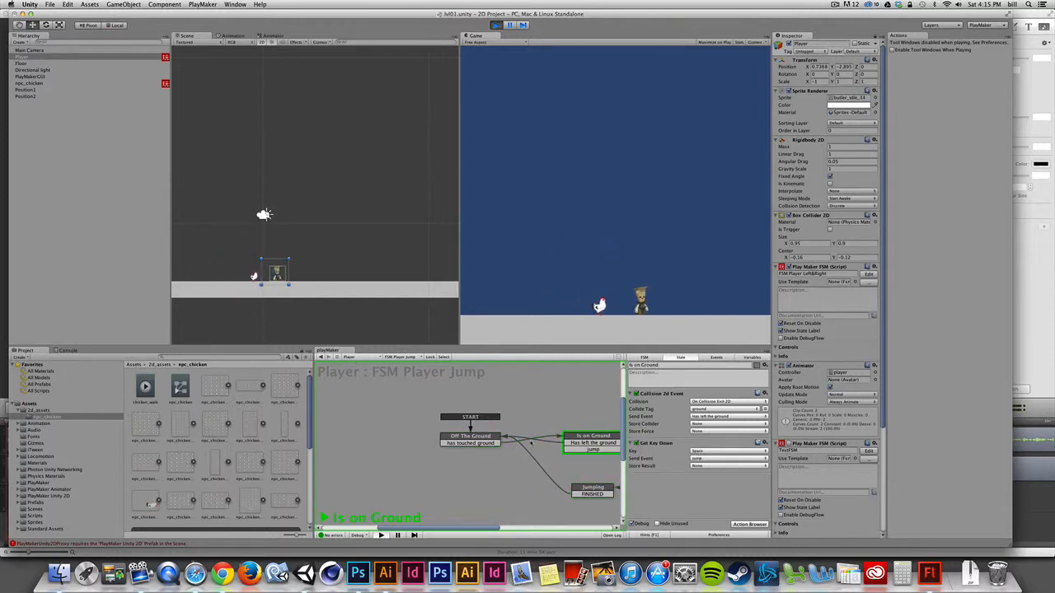